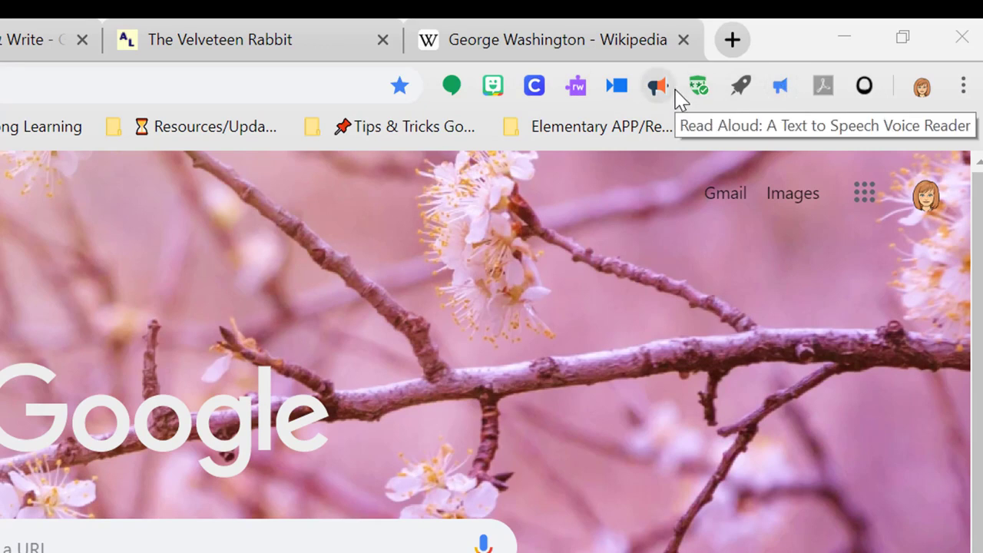
Open the Tech Tuseday - Read & Write document and launch the Read&Write for Google Chrome toolbar on it.
click(965, 88)
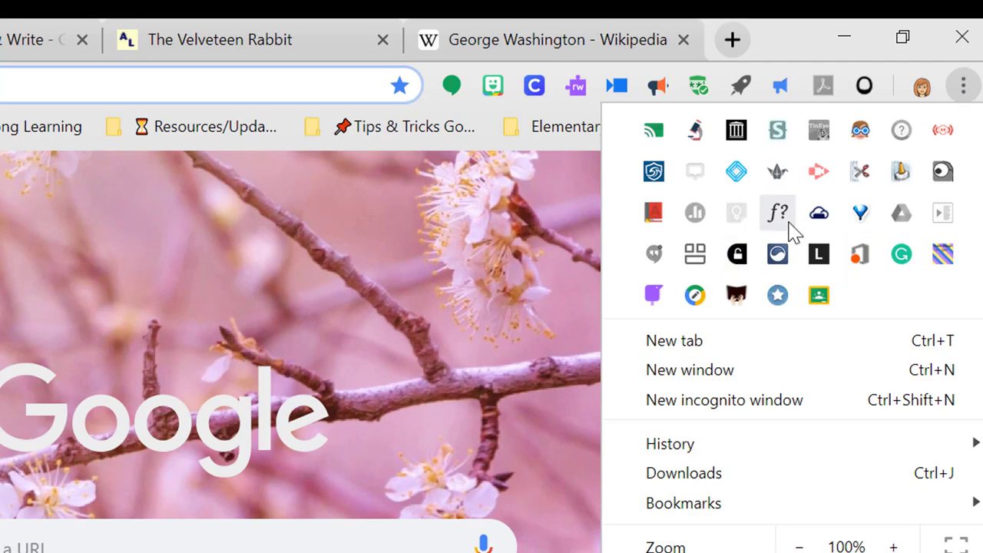
click(521, 217)
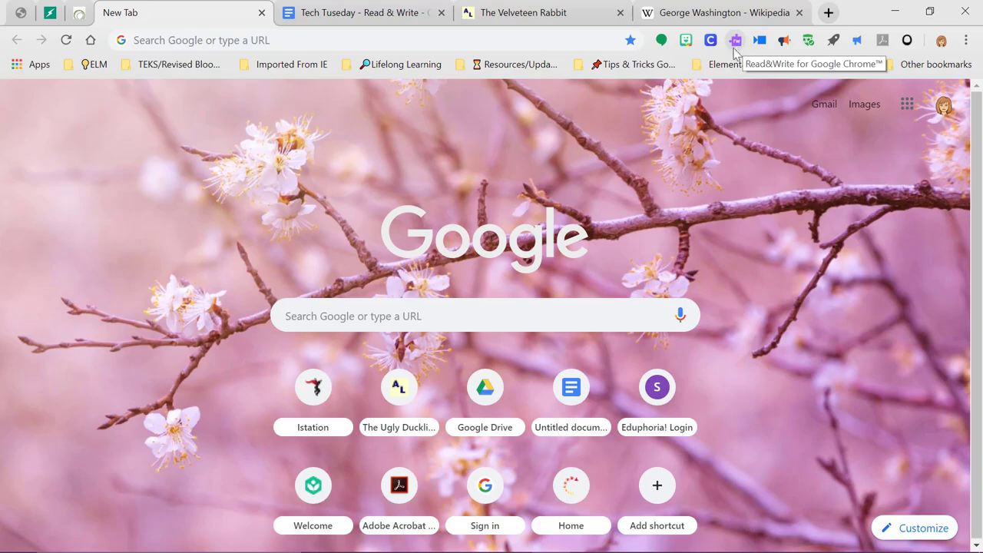
click(737, 43)
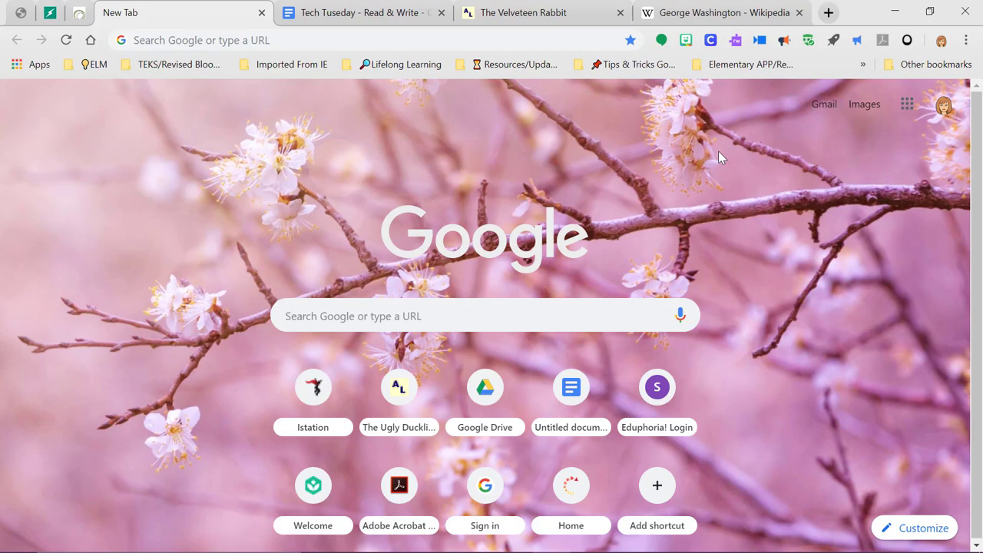
click(372, 13)
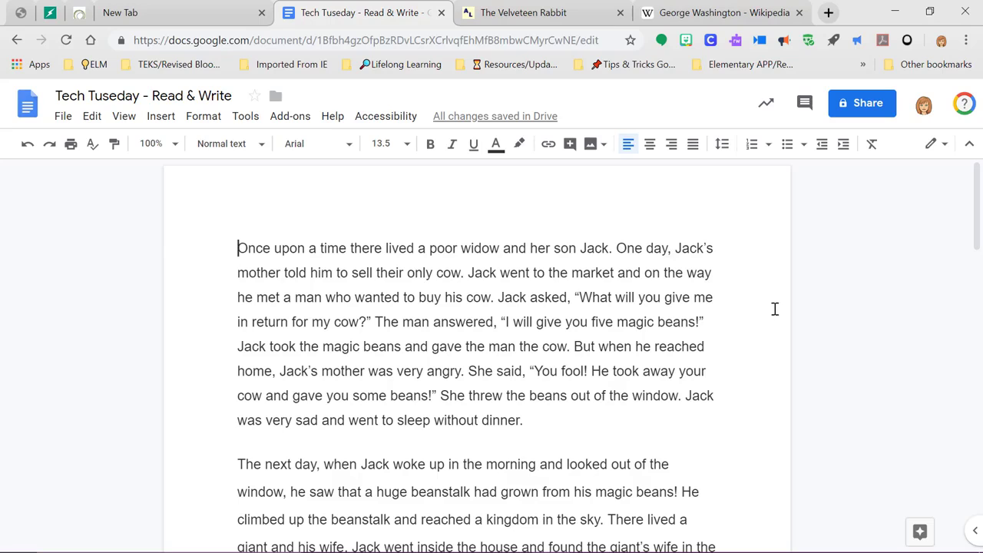
click(736, 41)
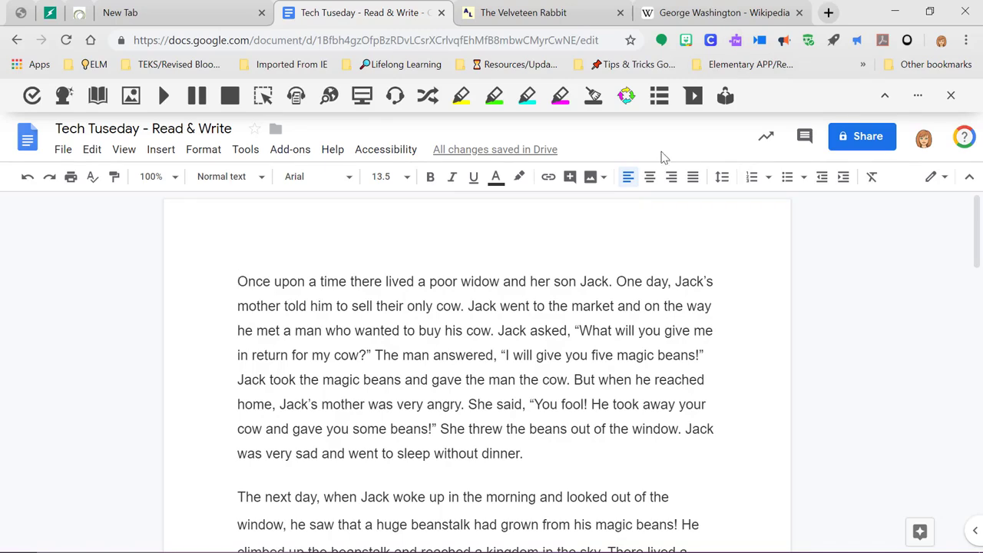
Turn on the Read&Write Check It tool for the story document and look through the text.
click(461, 96)
click(32, 97)
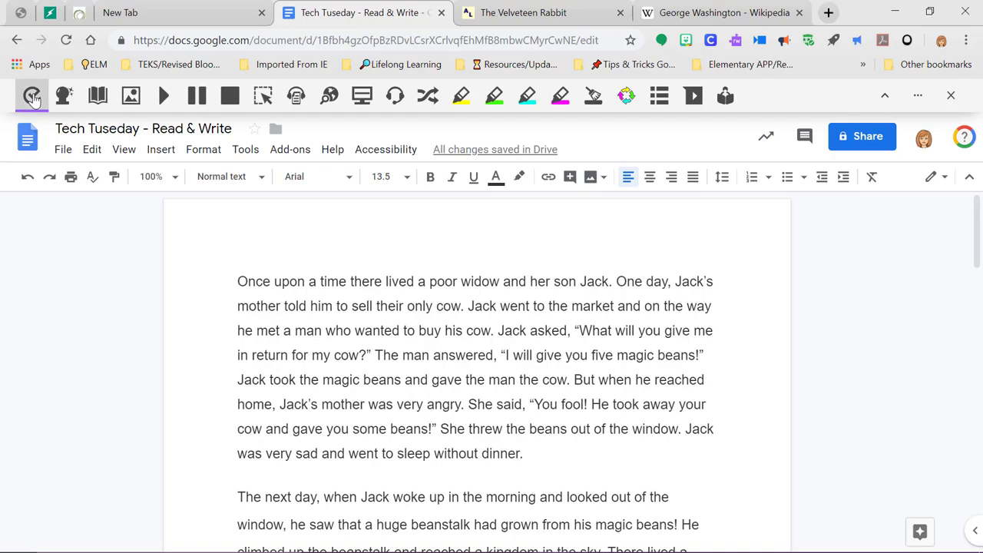
scroll(380, 346, down, 4)
scroll(381, 345, up, 4)
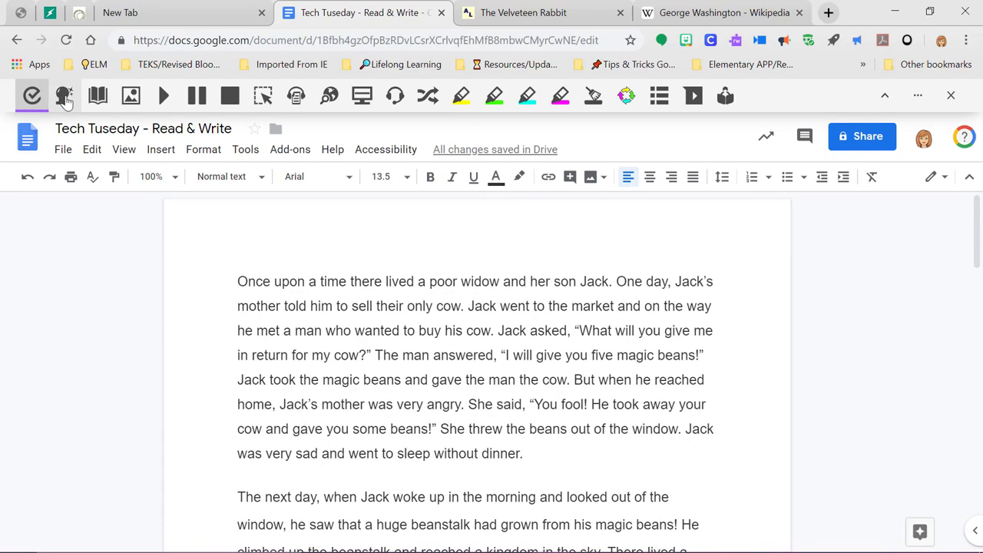
Turn on word prediction and write "The dog ran" on the blank second page of the document.
click(64, 96)
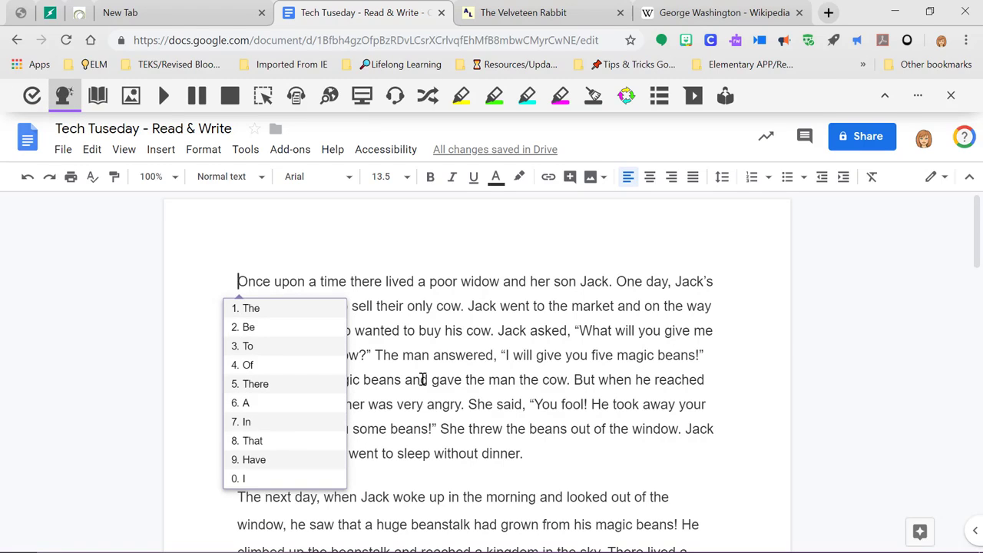
scroll(422, 379, down, 10)
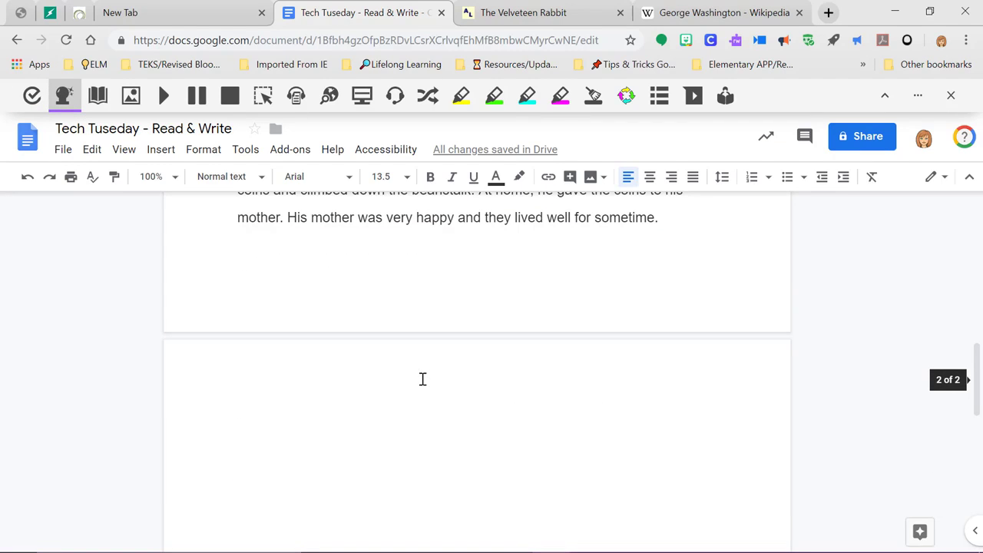
click(232, 374)
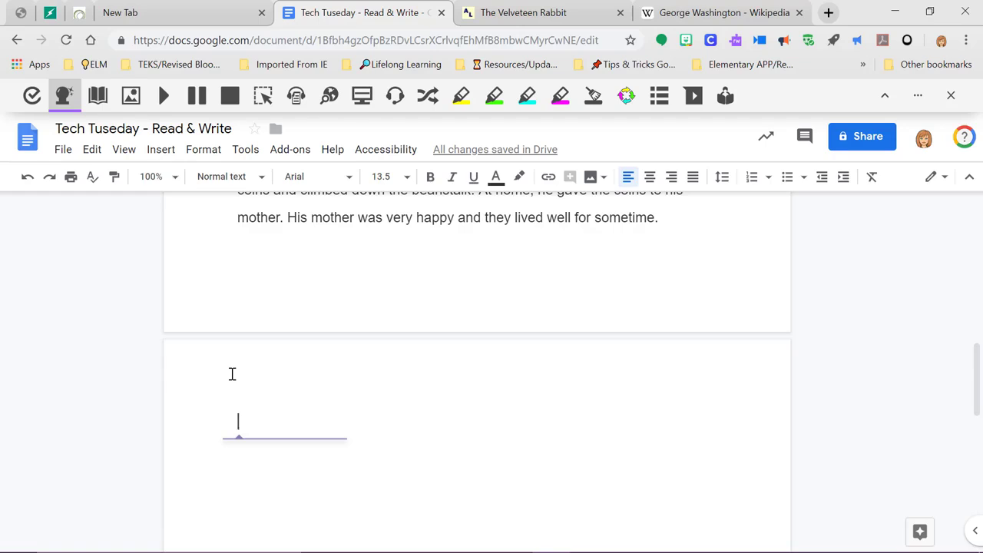
text(The )
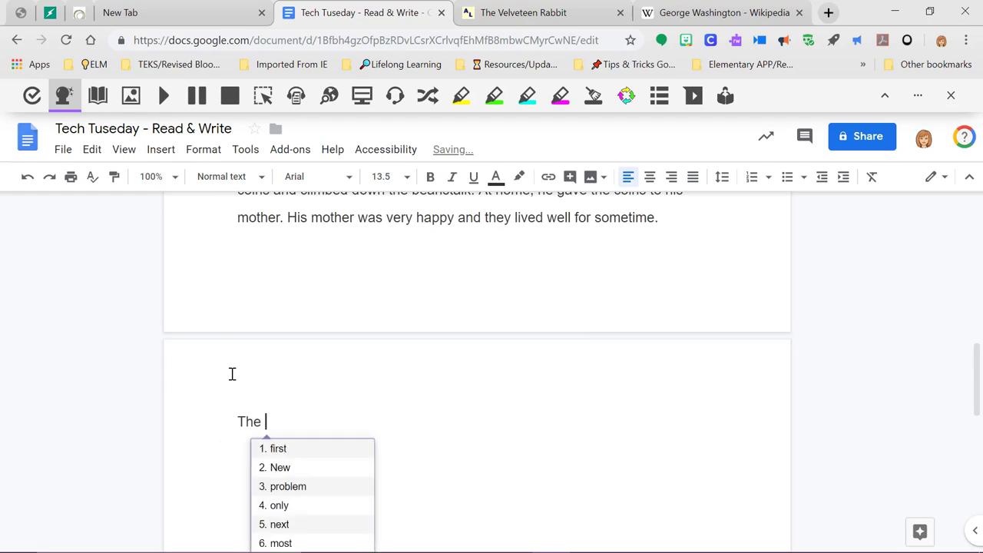
text(dog )
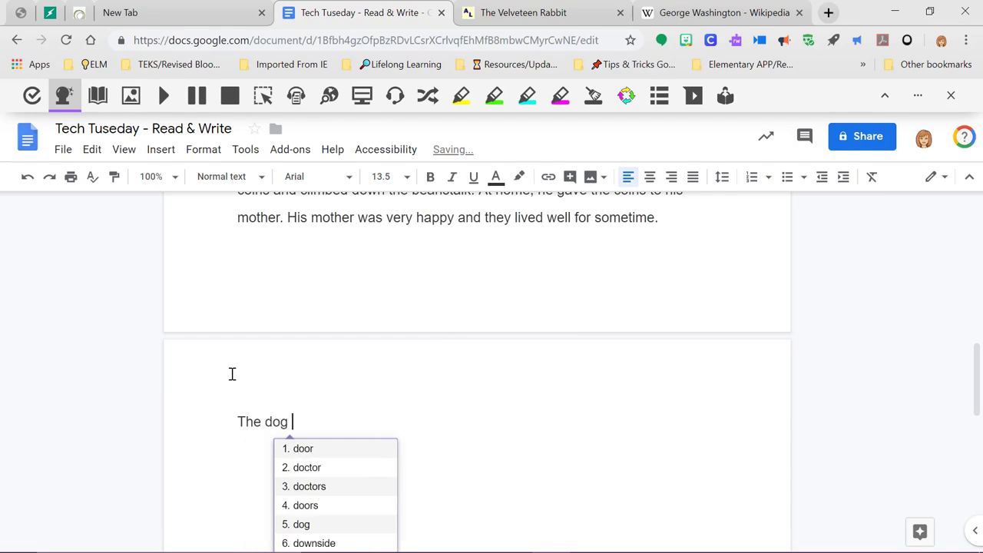
text(ran)
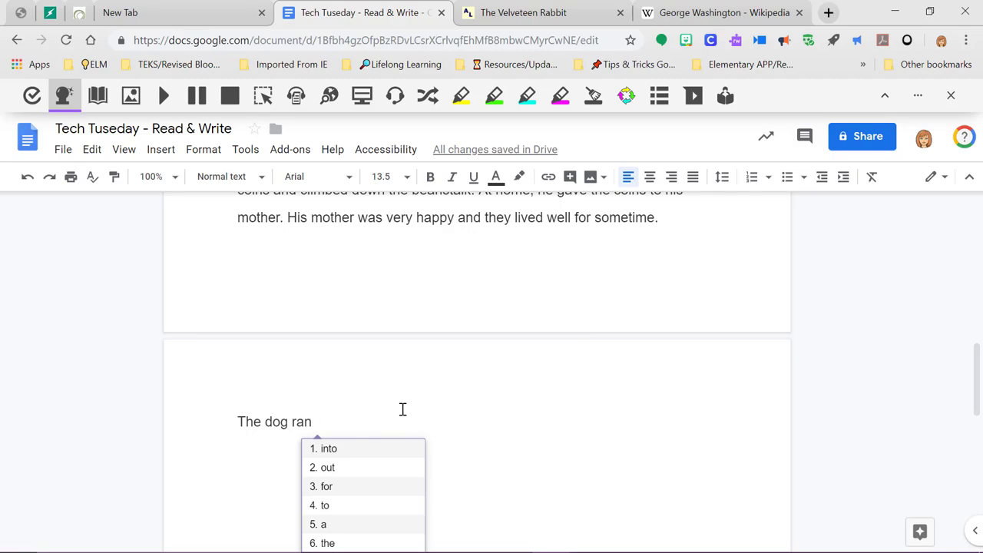
Look up the words "upon" and "cow" from the story's first paragraph in the Read&Write dictionary.
scroll(411, 393, up, 10)
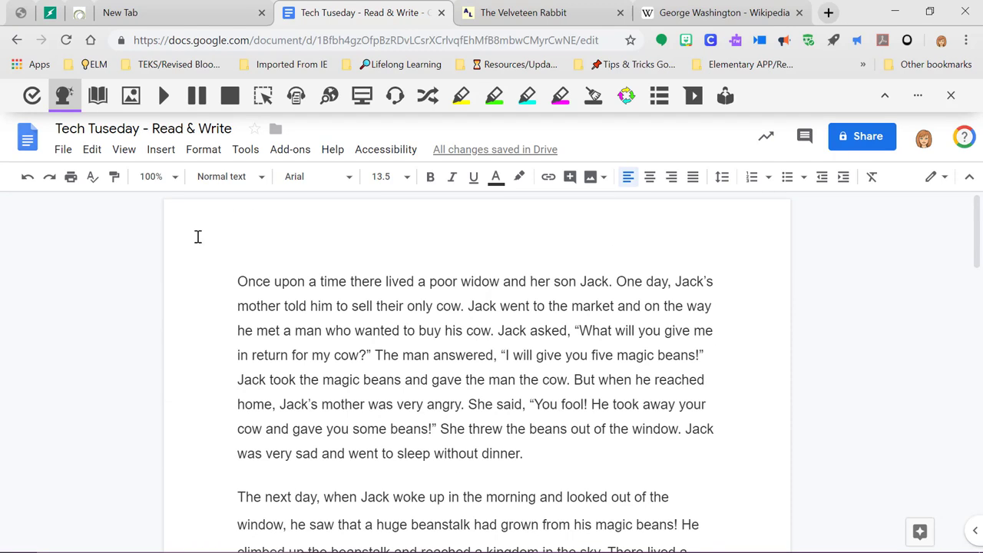
click(96, 97)
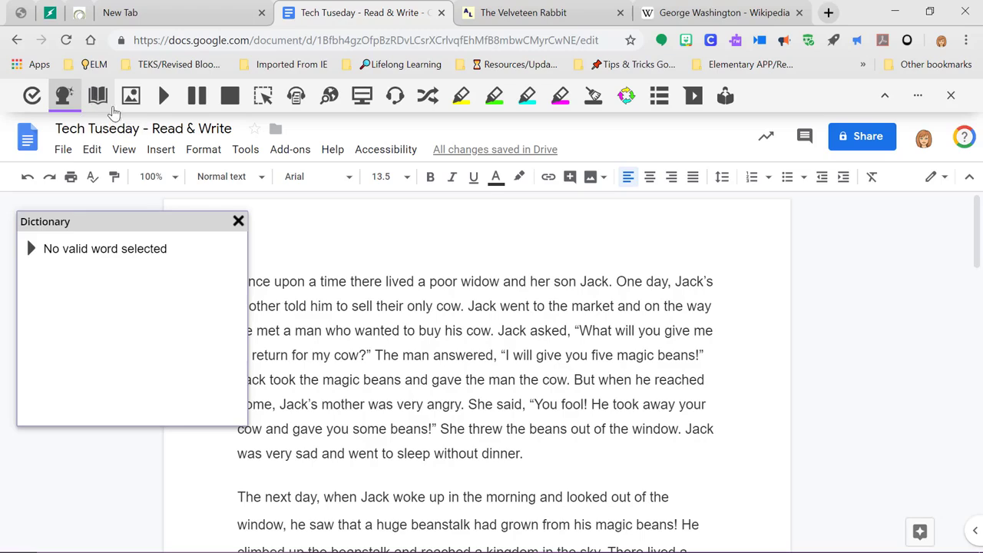
click(238, 221)
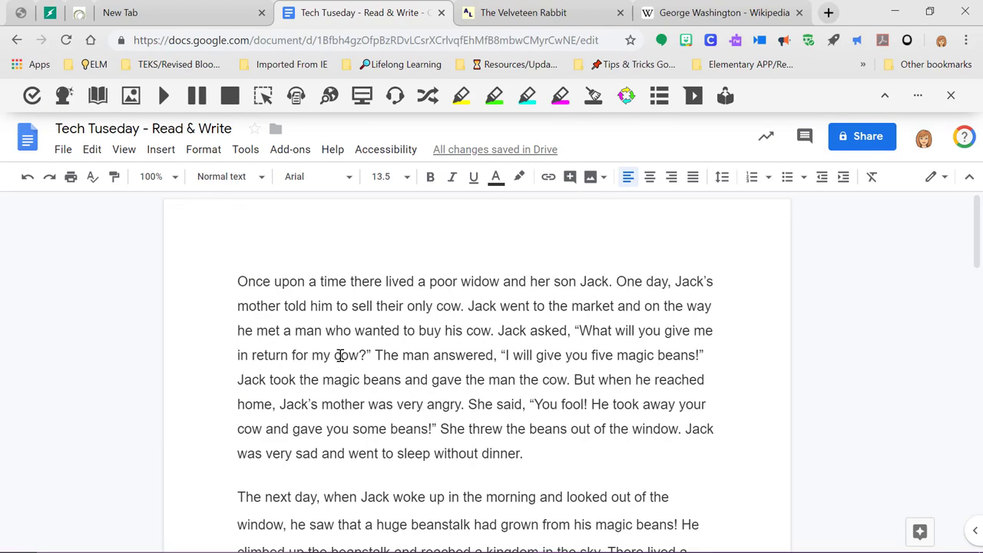
drag(335, 355, 361, 357)
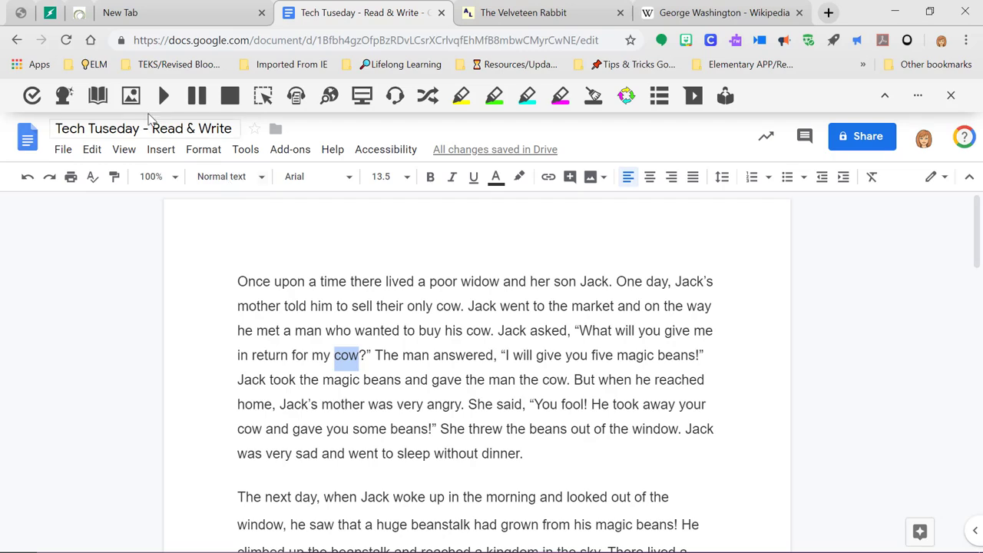
click(97, 97)
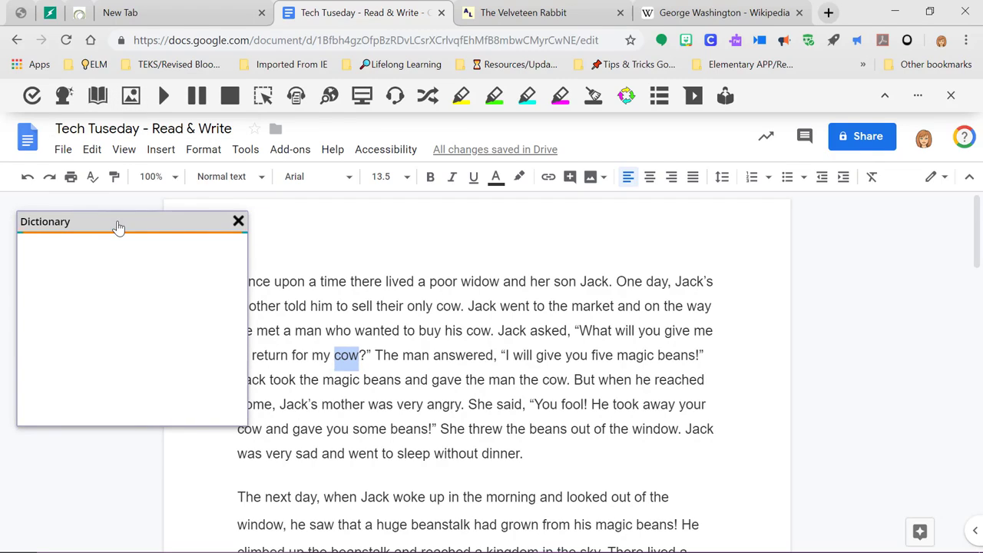
click(298, 284)
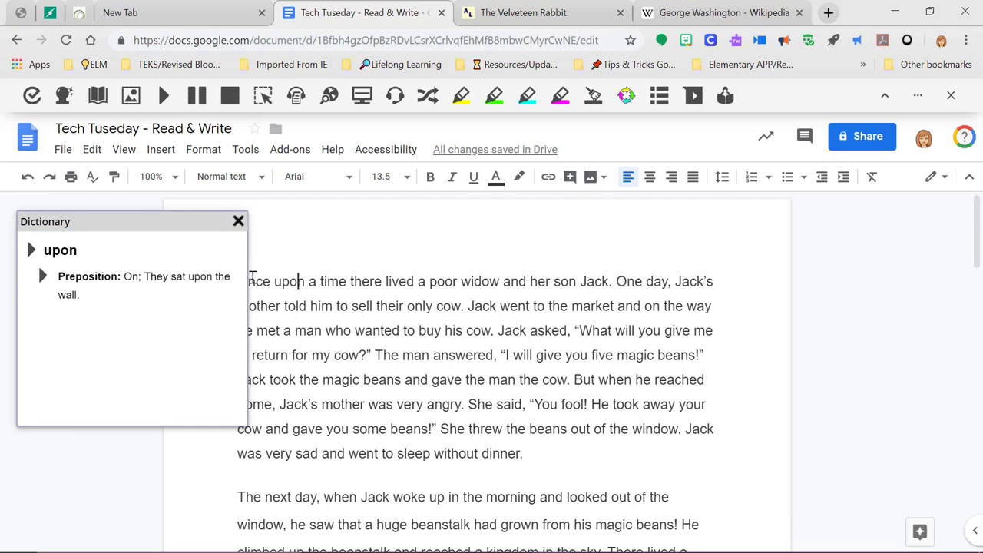
double_click(335, 355)
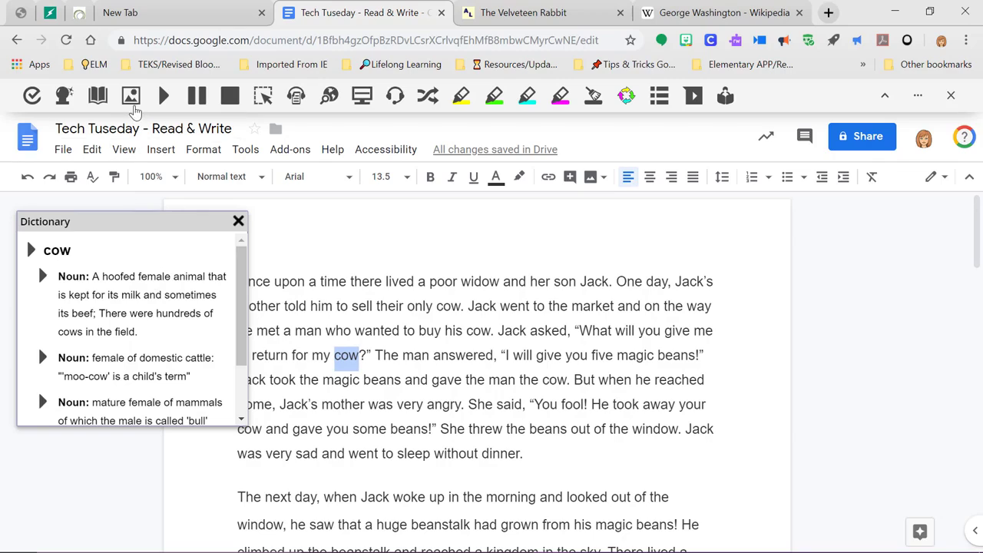
Look up "cow" in the picture dictionary and close both dictionary windows.
click(131, 97)
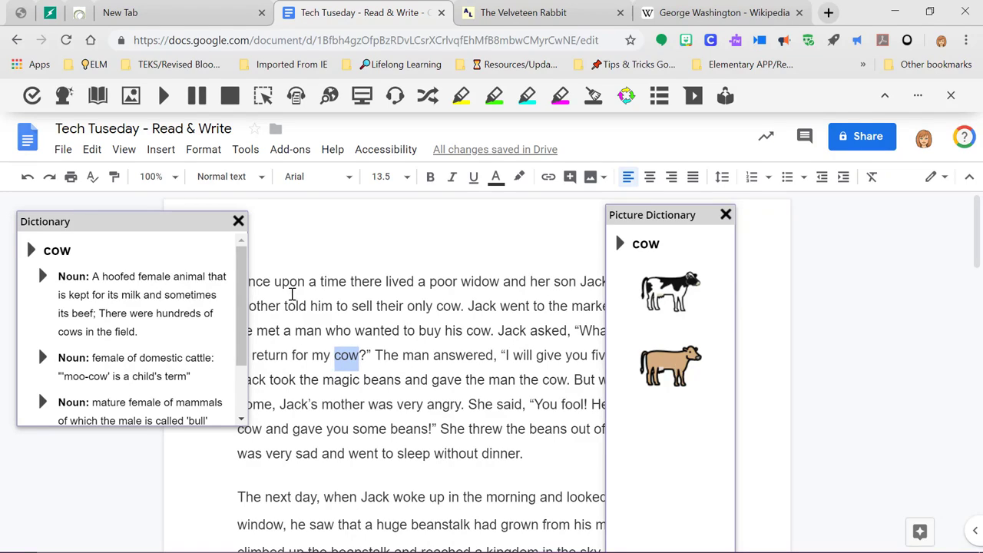
click(238, 222)
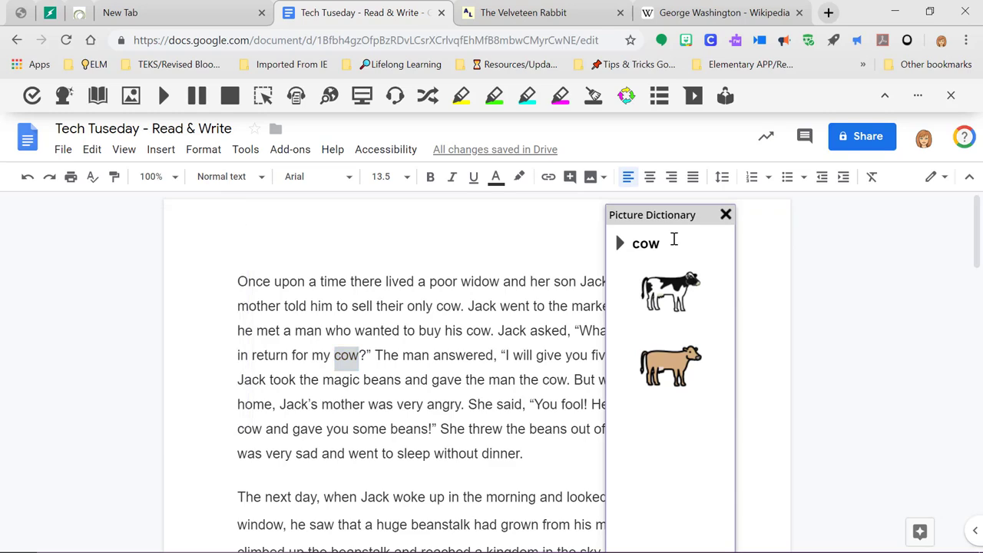
click(728, 218)
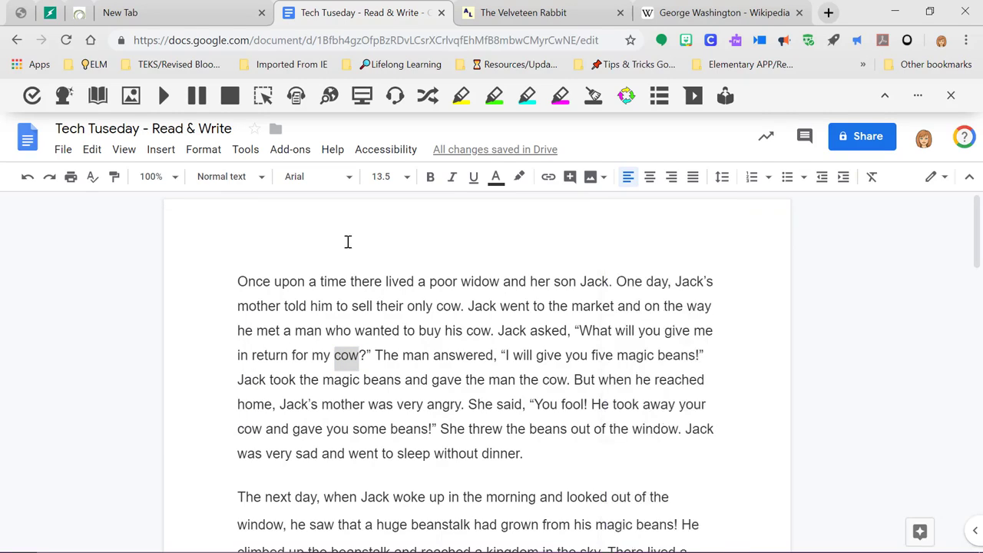
Have Read&Write read the opening sentences from "Once upon a time" aloud and stop the playback.
drag(237, 282, 523, 343)
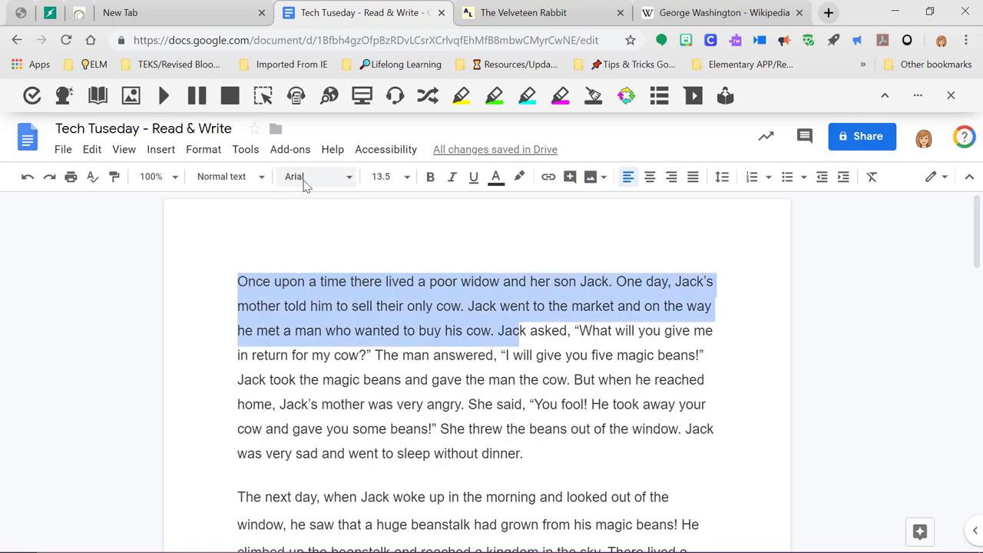
click(164, 93)
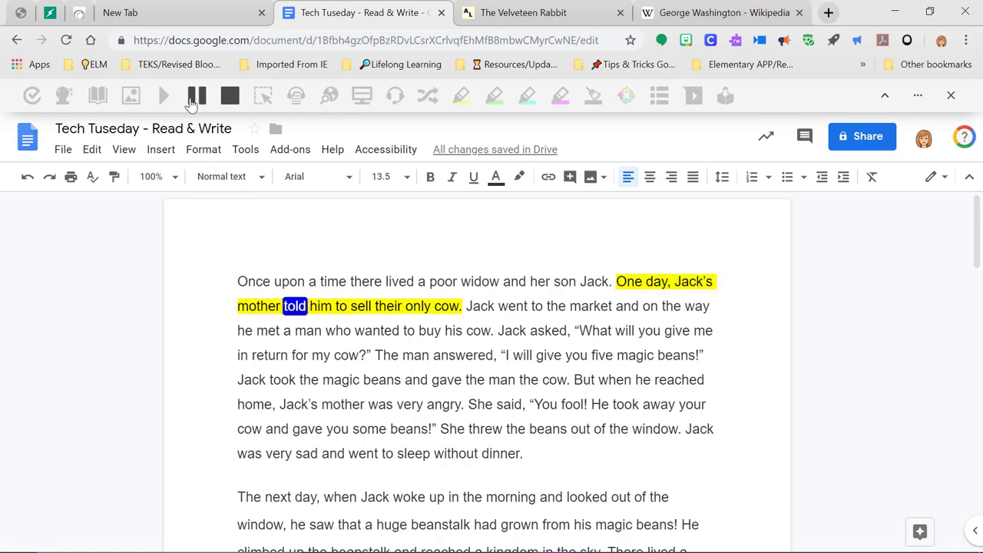
click(230, 95)
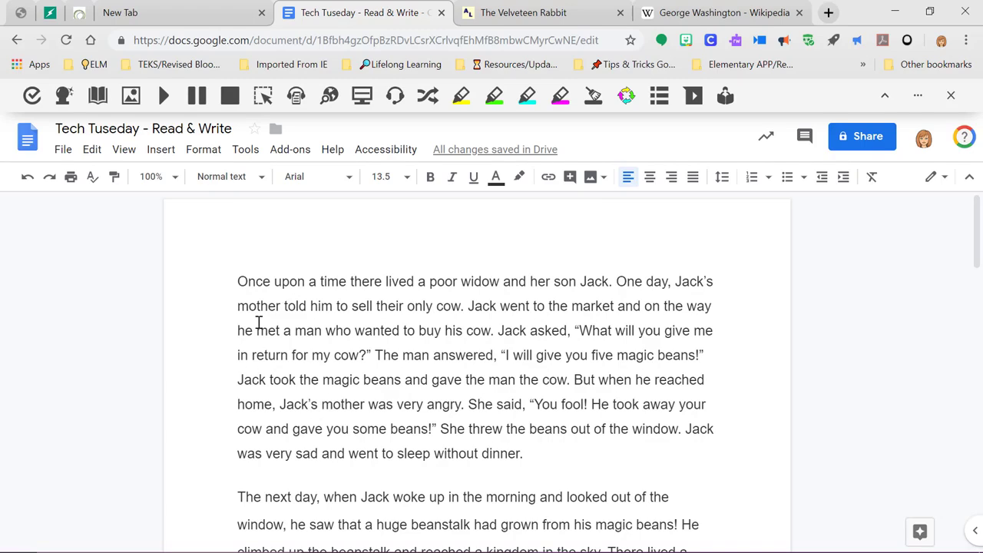
Browse the available voices in the Read&Write speech options, cancel the dialog and deselect the story text.
click(918, 96)
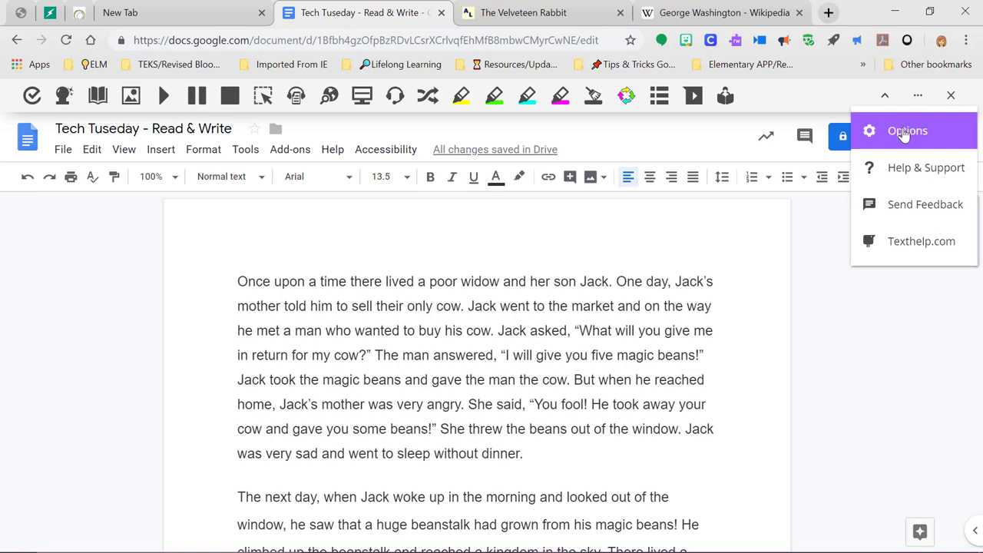
click(905, 132)
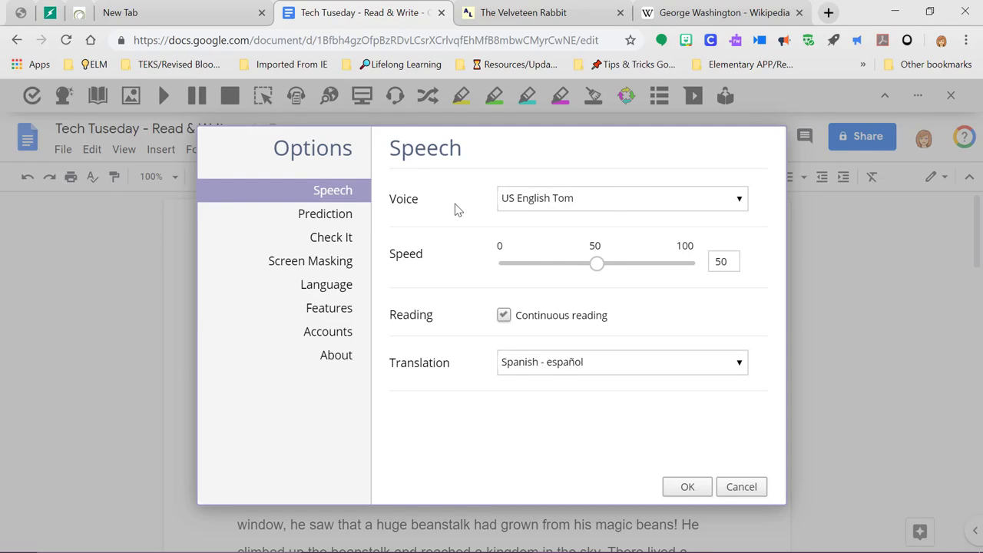
click(738, 199)
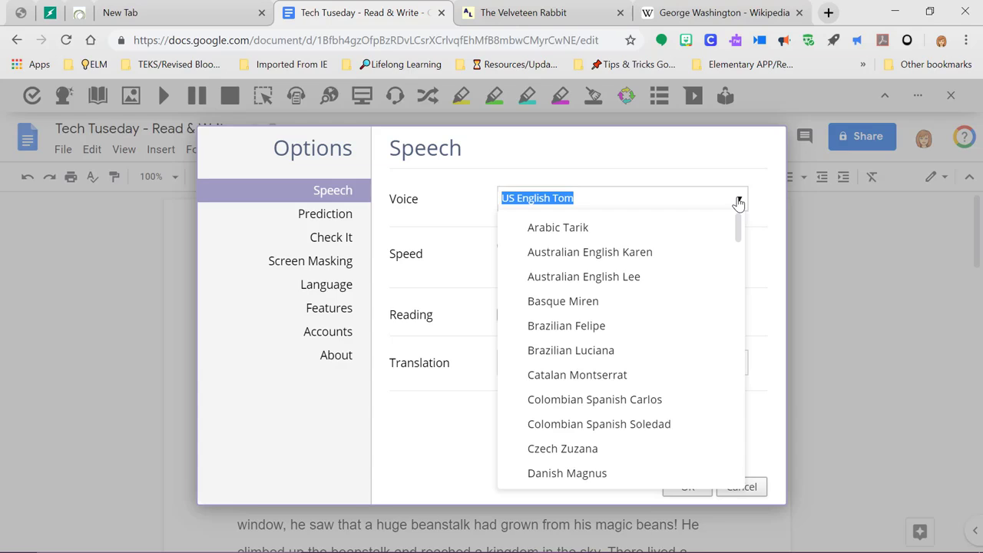
scroll(675, 298, down, 10)
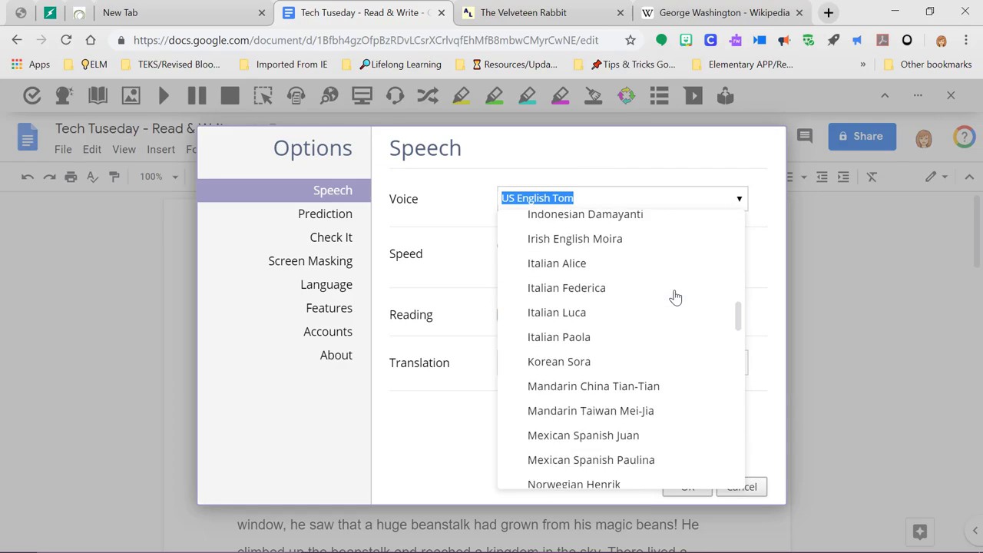
scroll(673, 297, down, 5)
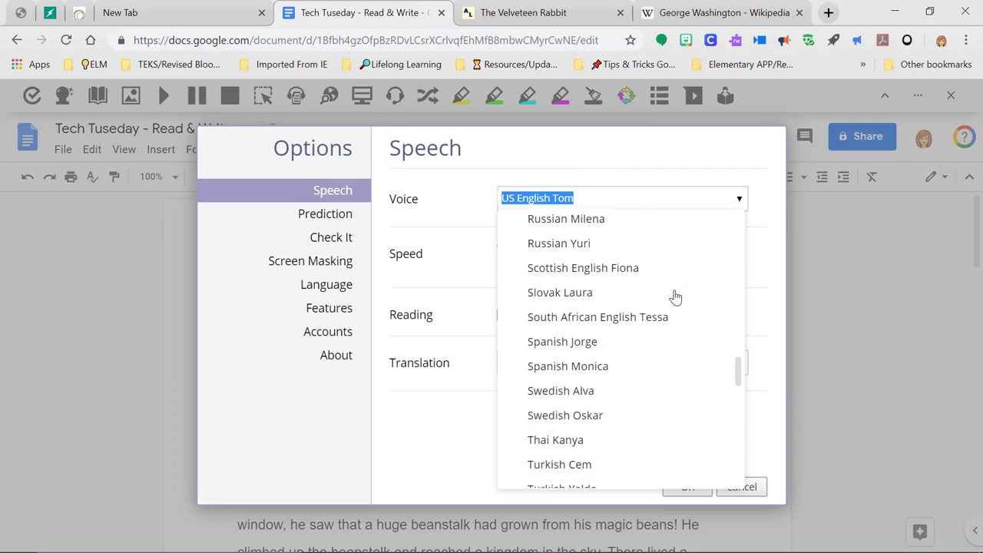
click(776, 300)
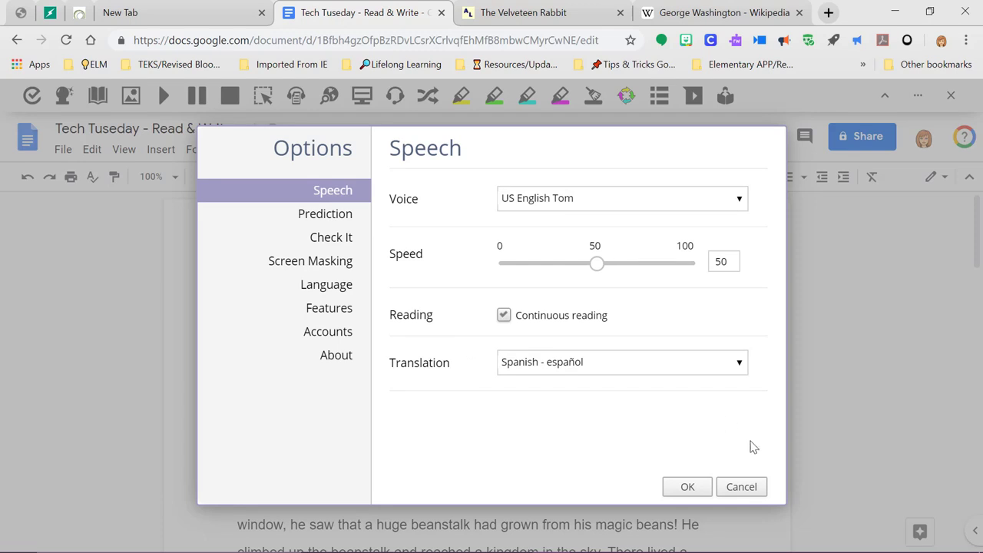
click(739, 488)
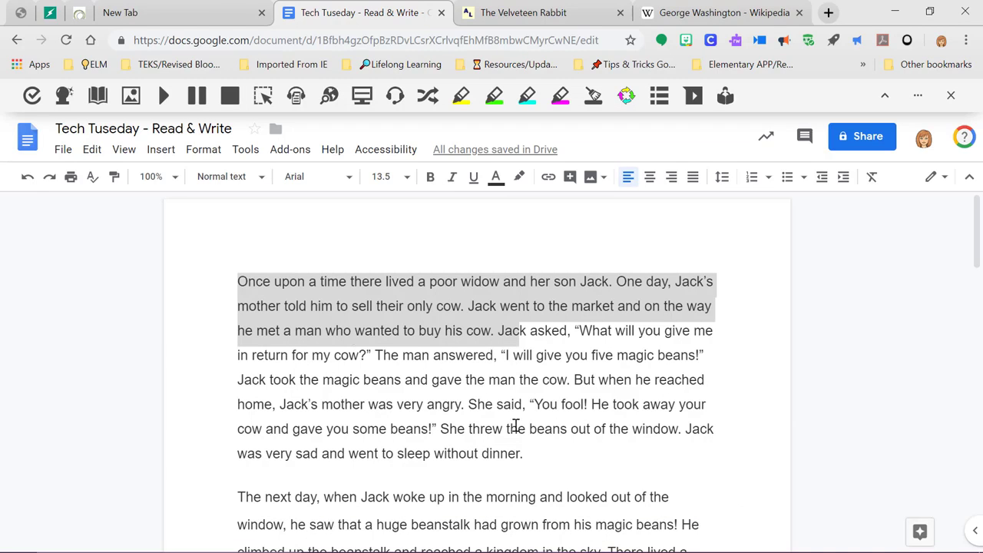
click(582, 410)
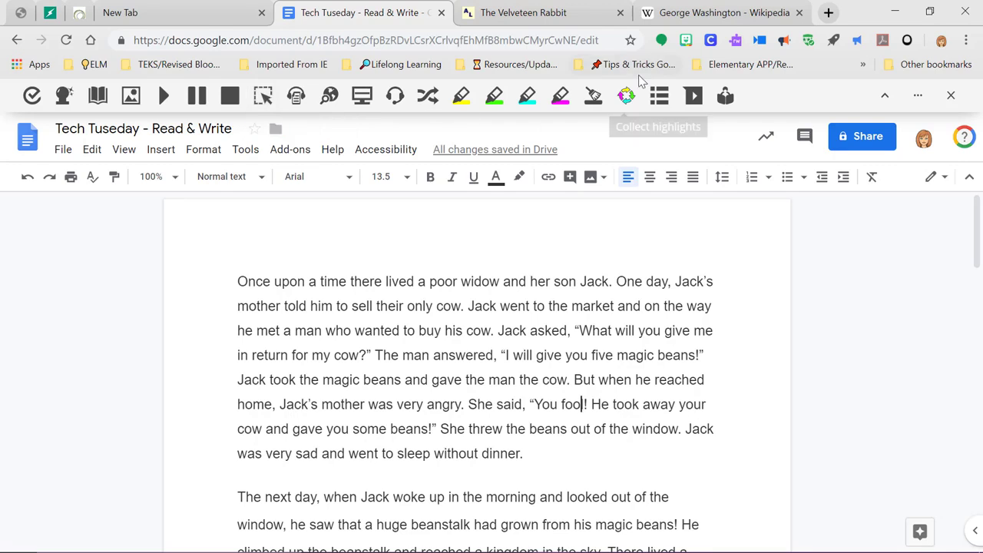
Capture the "1st President of the United States" line in the George Washington Wikipedia infobox with the Screenshot Reader.
click(735, 9)
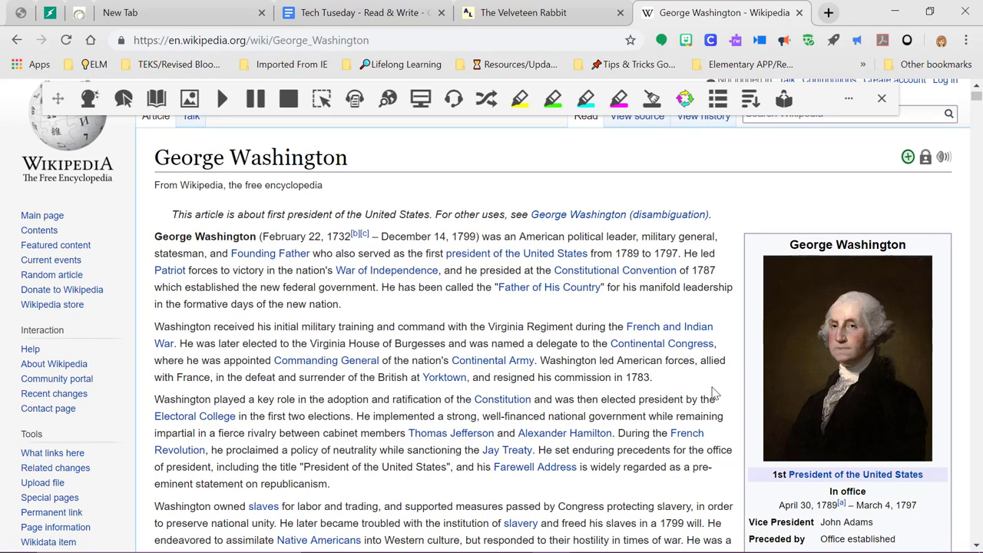
click(324, 102)
scroll(737, 419, down, 3)
drag(760, 357, 935, 371)
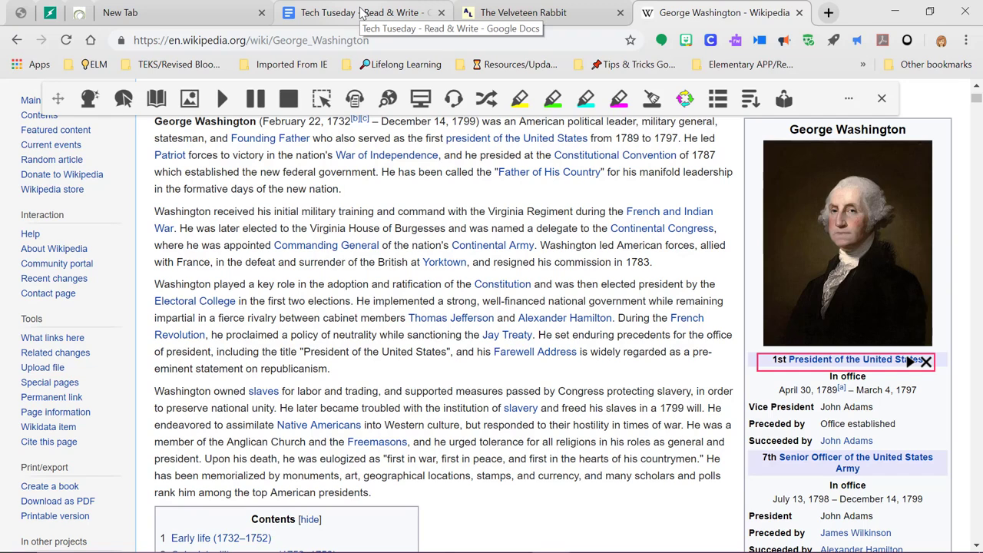
Try Audio Maker on the story's first paragraph in the Google Doc, cancelling the save and closing the blank page.
click(355, 14)
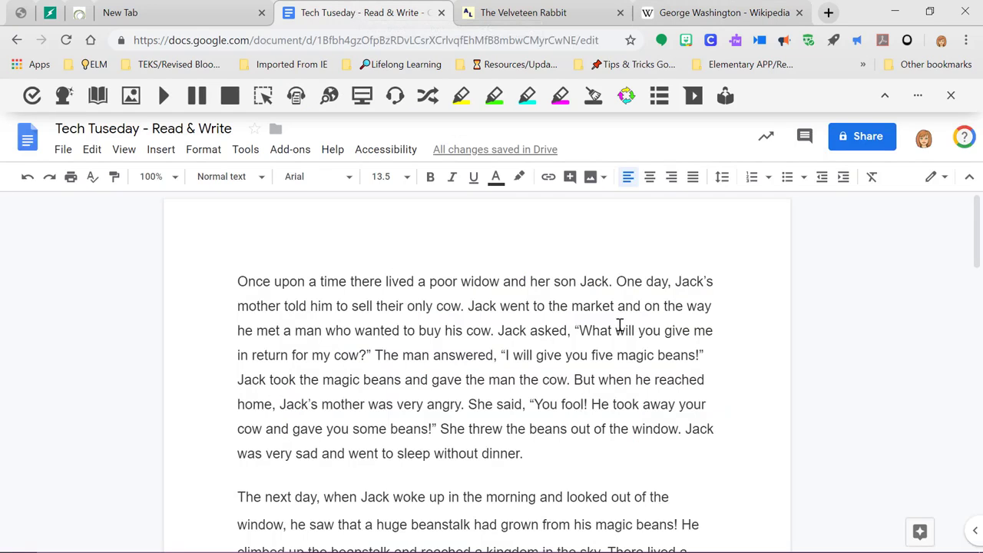
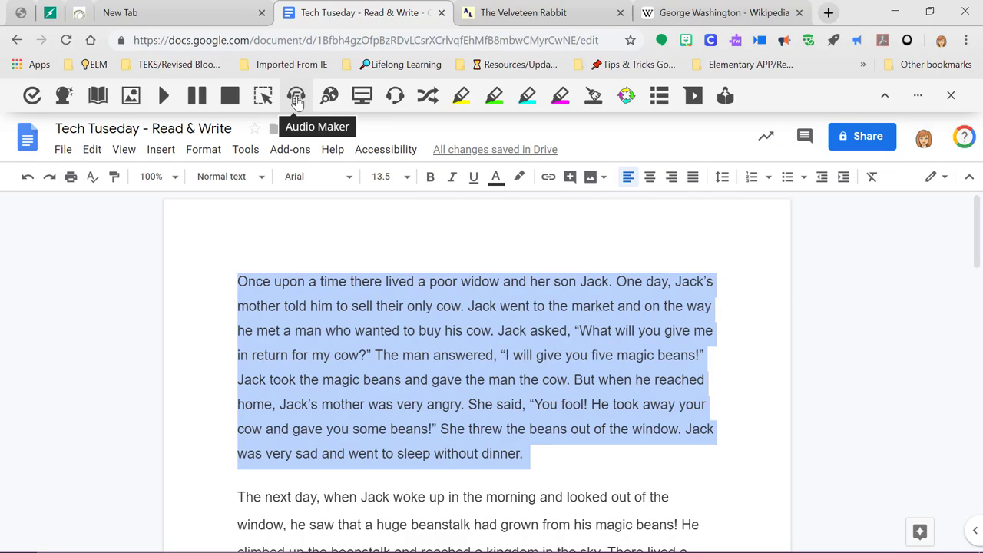
click(296, 100)
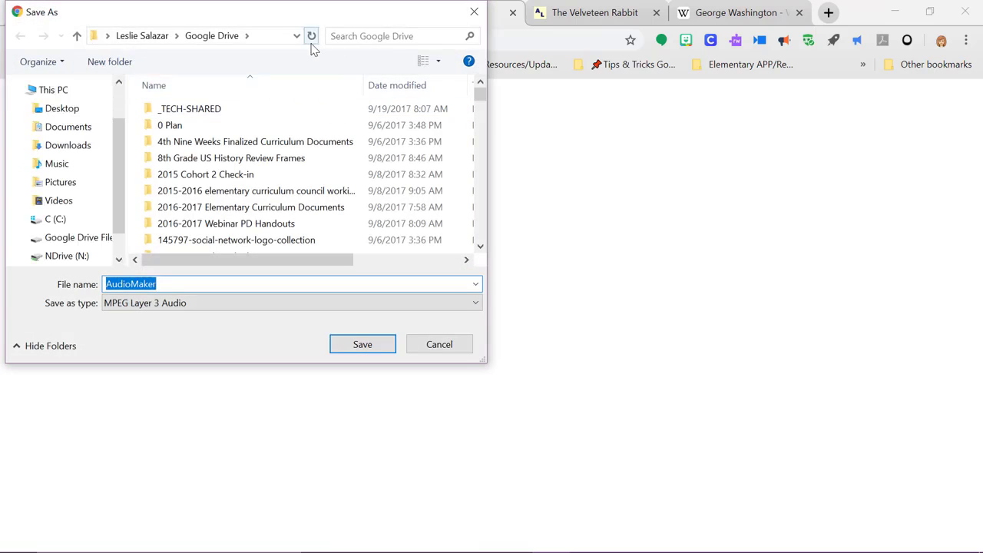
click(434, 345)
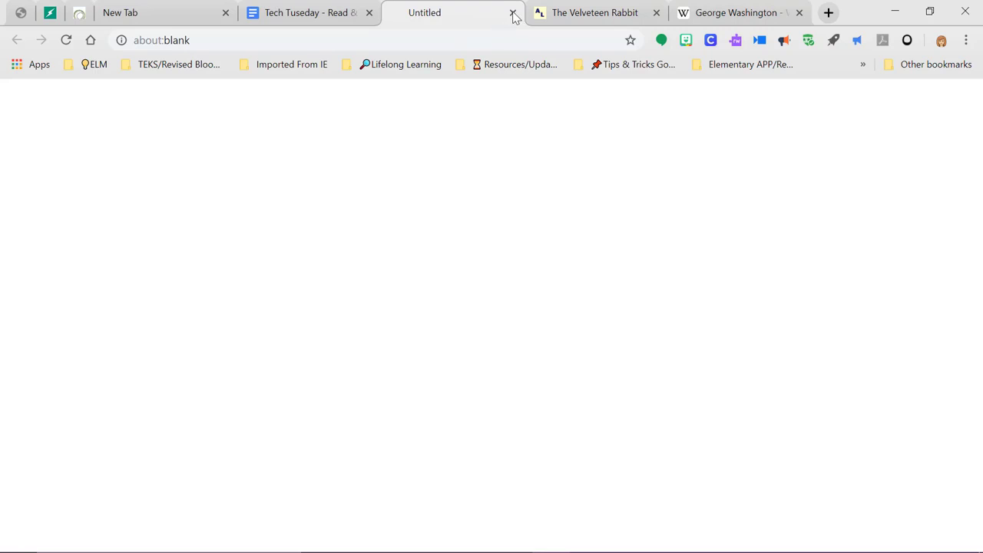
click(513, 13)
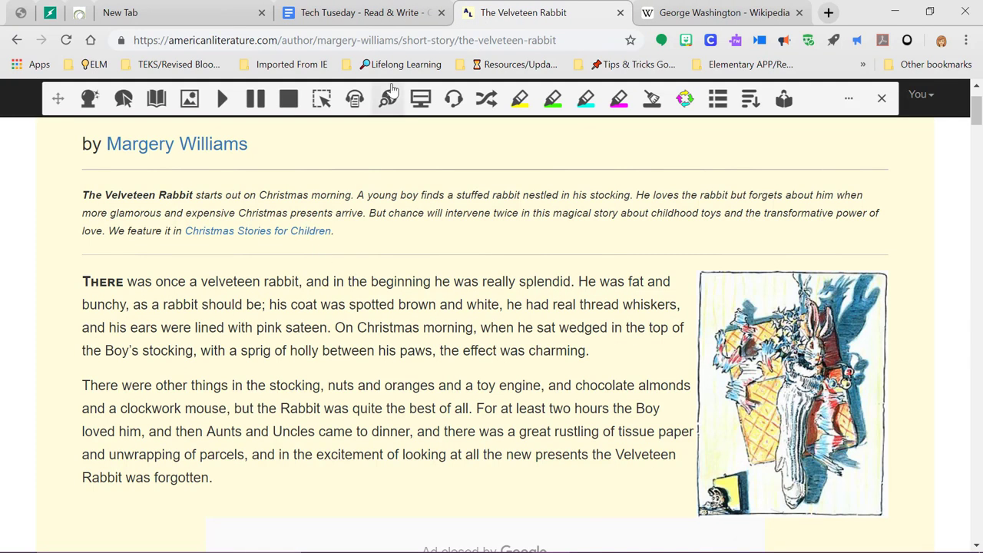
click(381, 22)
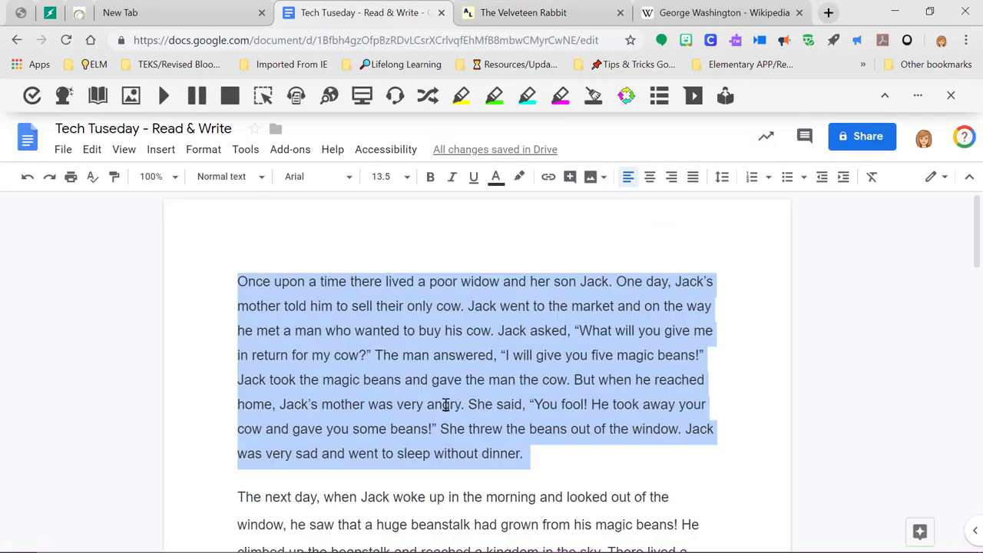
Try Audio Maker on the text from "Once upon a time" into the second paragraph, cancelling the save and deselecting the text.
click(558, 460)
scroll(558, 459, down, 1)
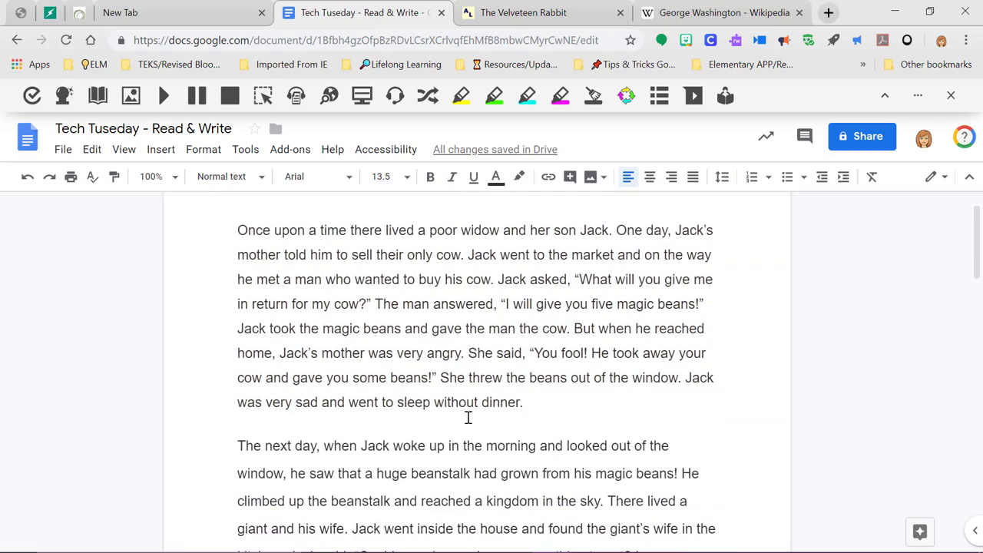
drag(239, 229, 720, 529)
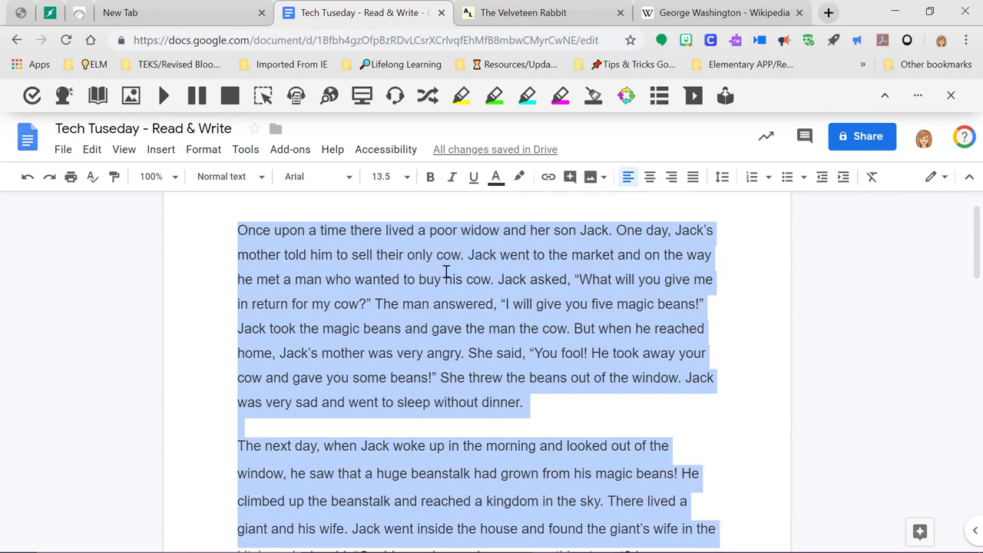
click(296, 96)
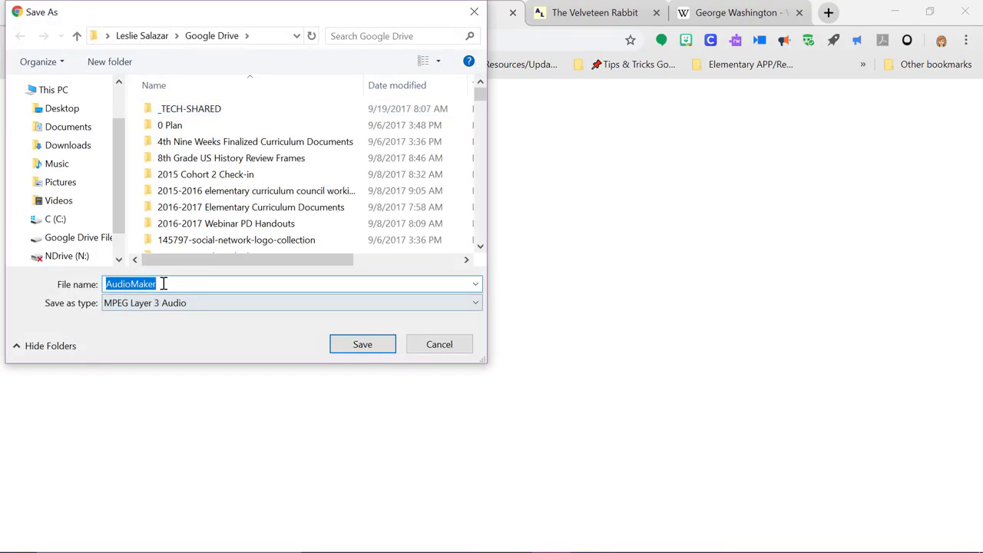
click(169, 284)
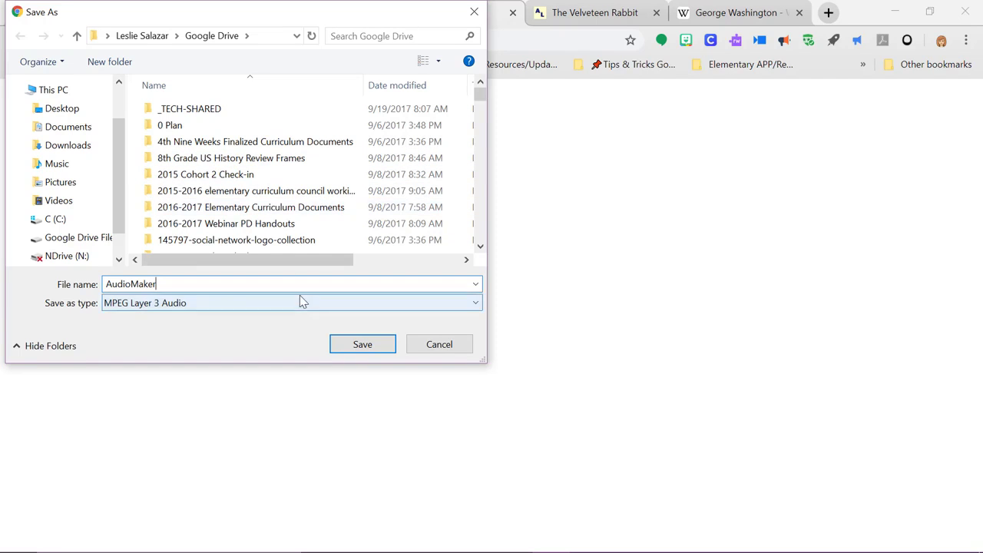
click(438, 344)
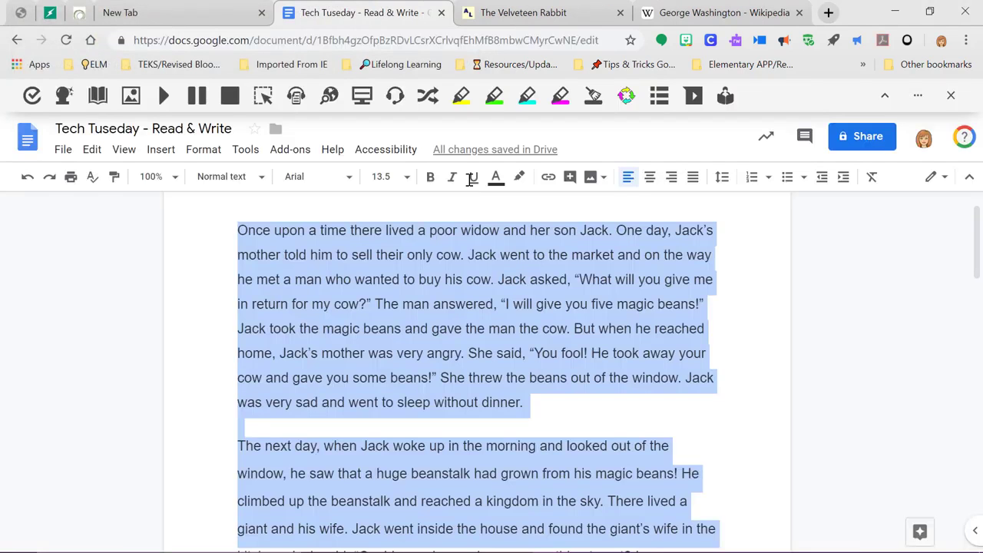
click(706, 415)
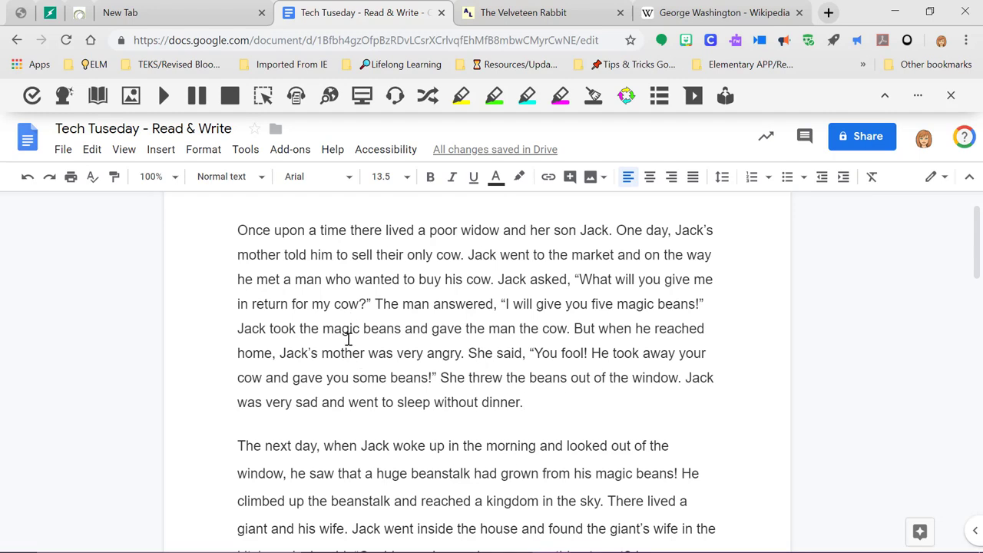
Search the web for "Fee-fi-fo-fum" from the story's third paragraph, skim the results and return to the document.
scroll(348, 338, down, 5)
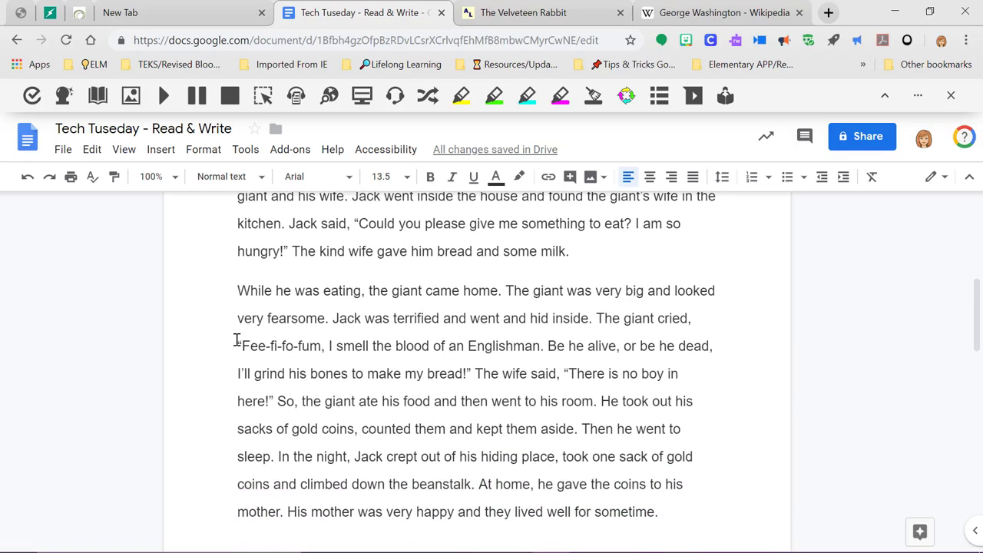
drag(243, 346, 323, 346)
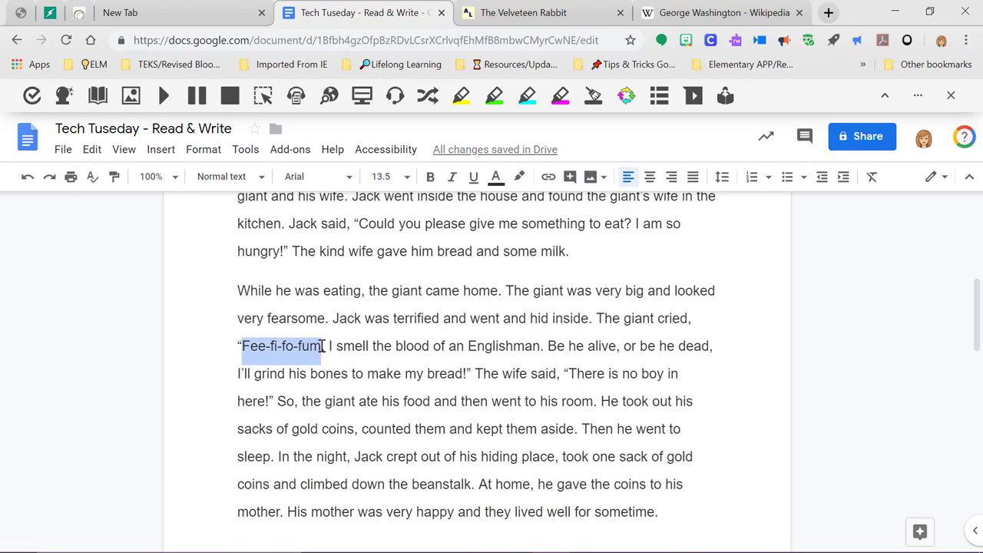
click(330, 95)
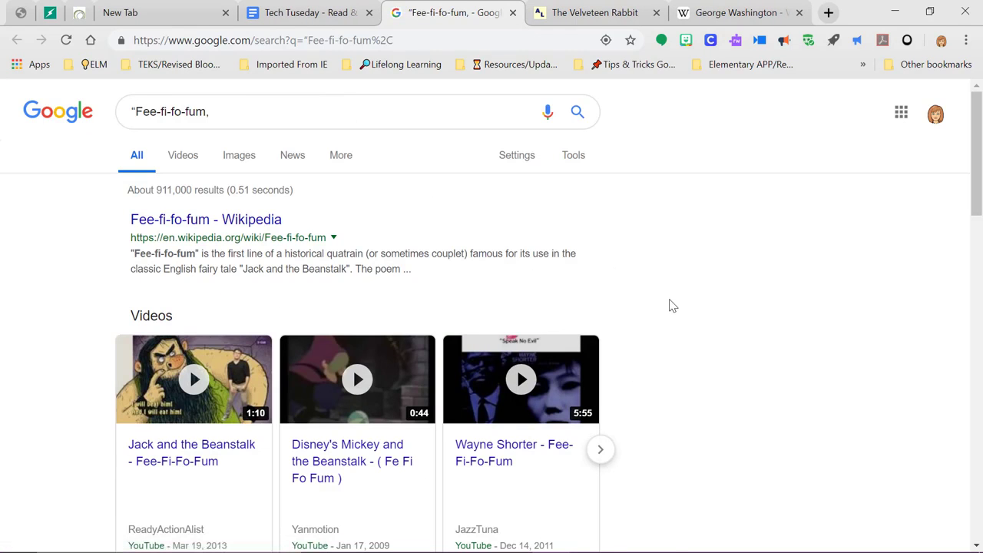
scroll(671, 305, down, 2)
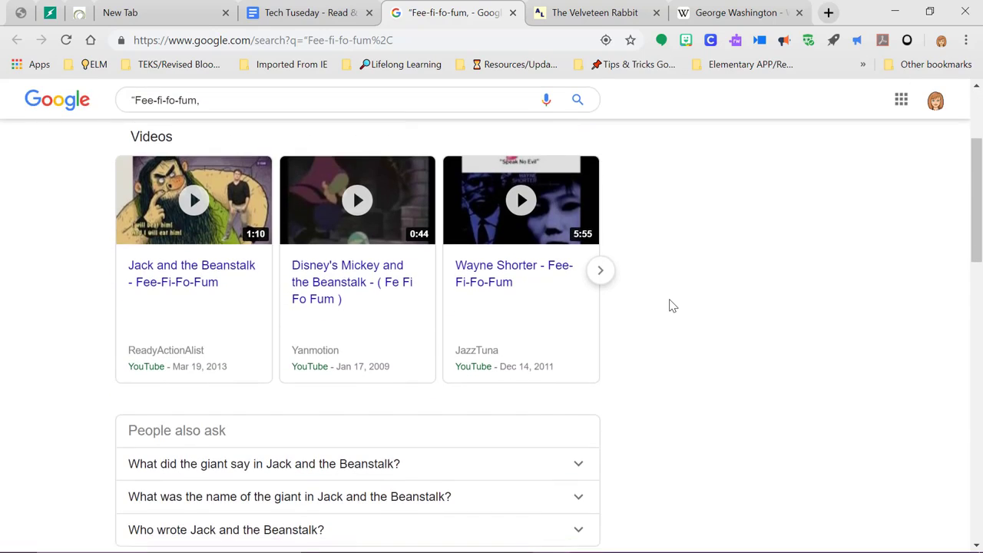
scroll(671, 305, up, 2)
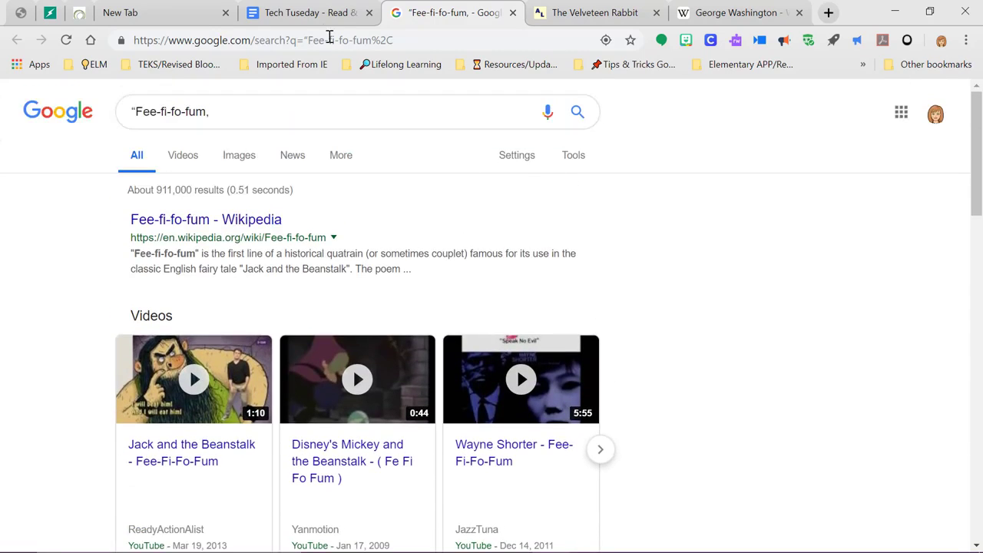
click(312, 16)
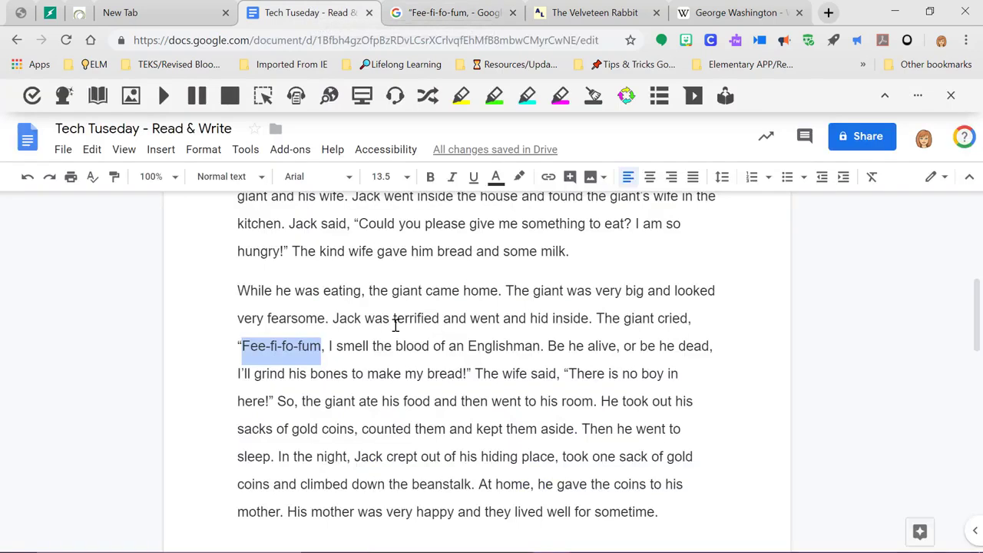
click(408, 345)
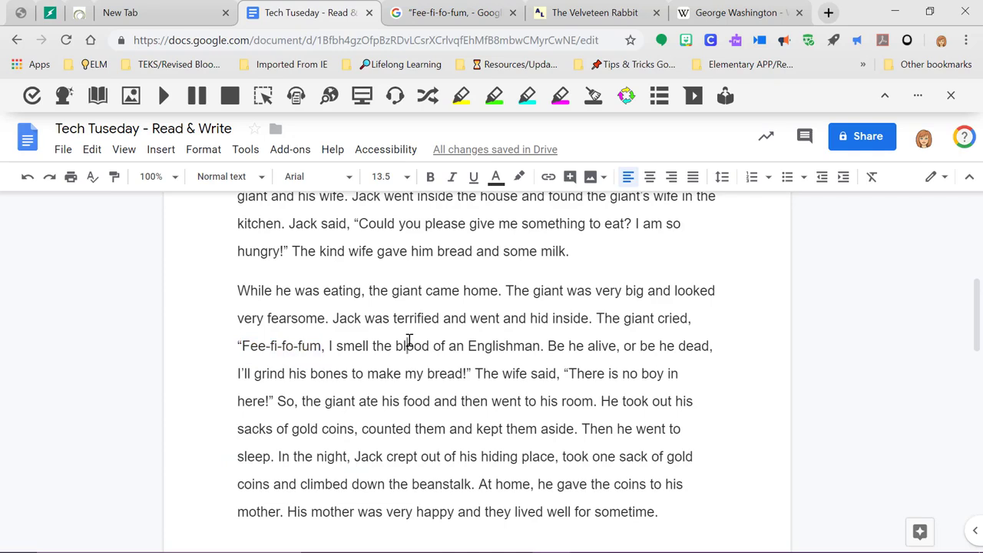
Turn on the Screen Mask and give it a light blue background color and a reading light height of 81.
scroll(408, 342, up, 5)
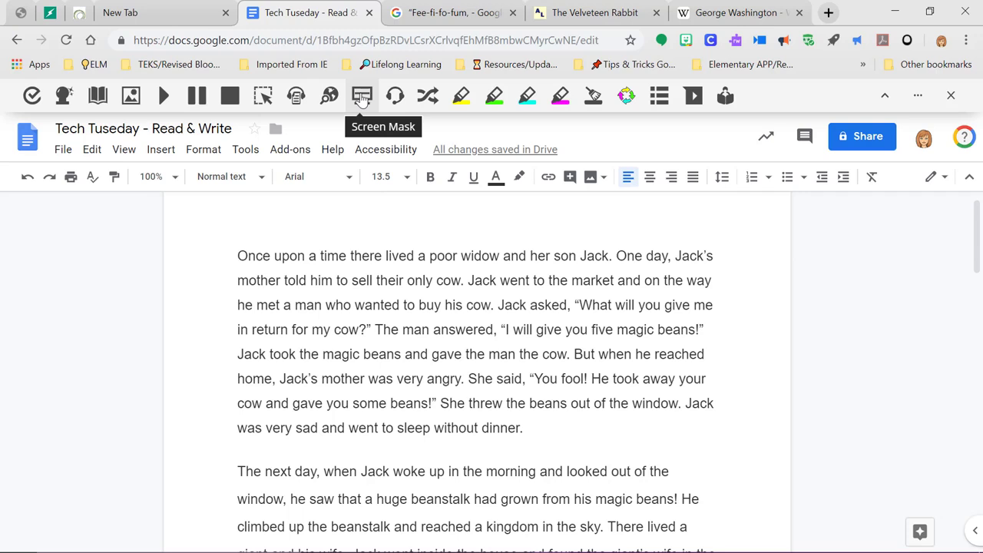
click(362, 98)
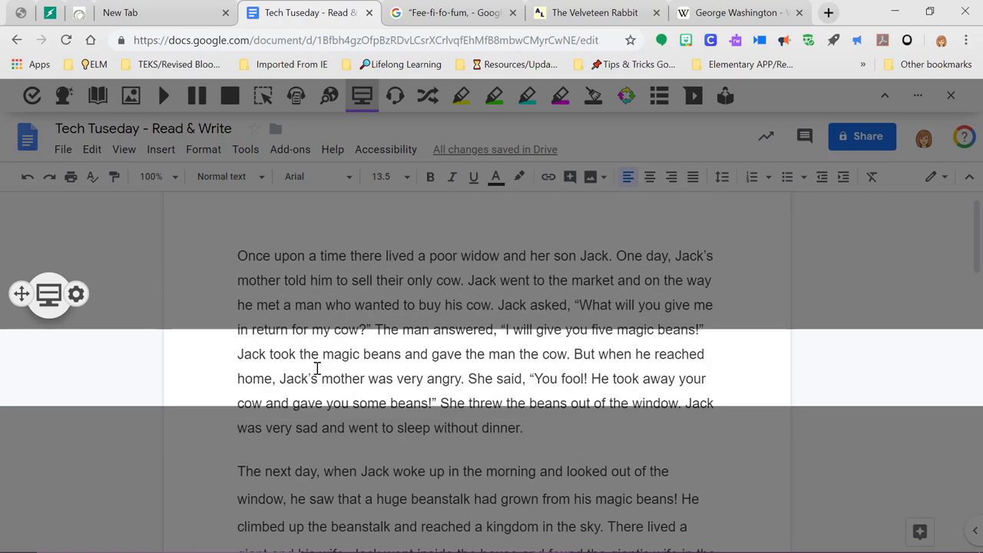
click(76, 294)
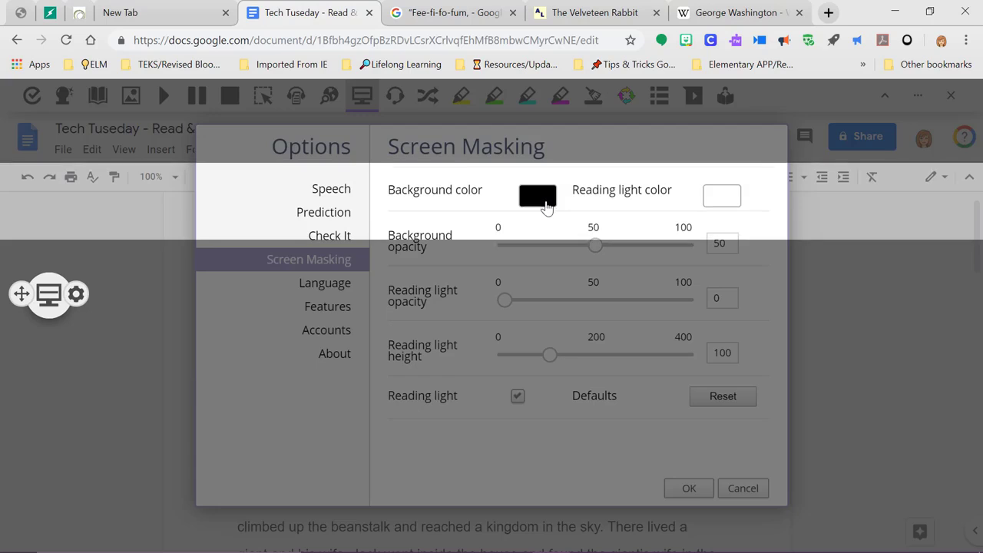
click(545, 202)
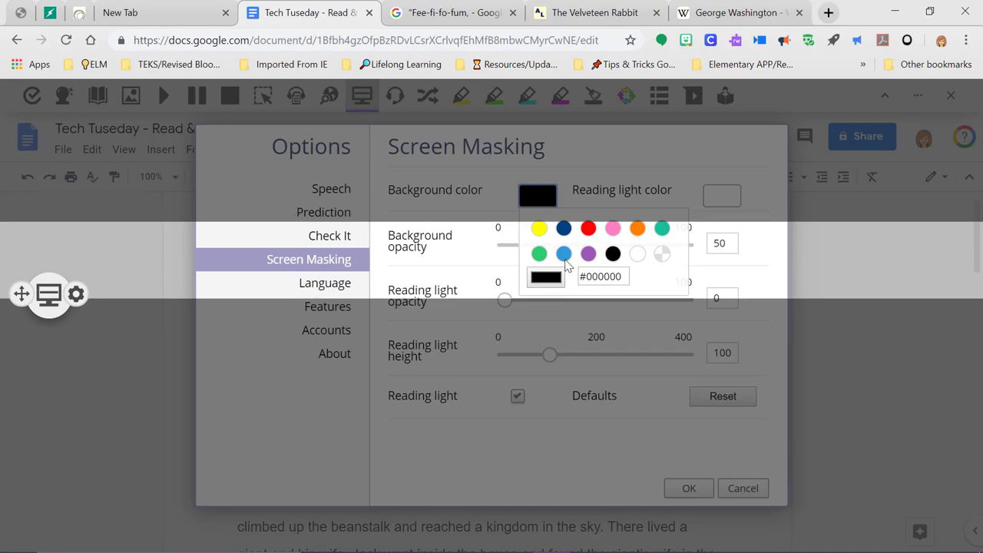
click(563, 254)
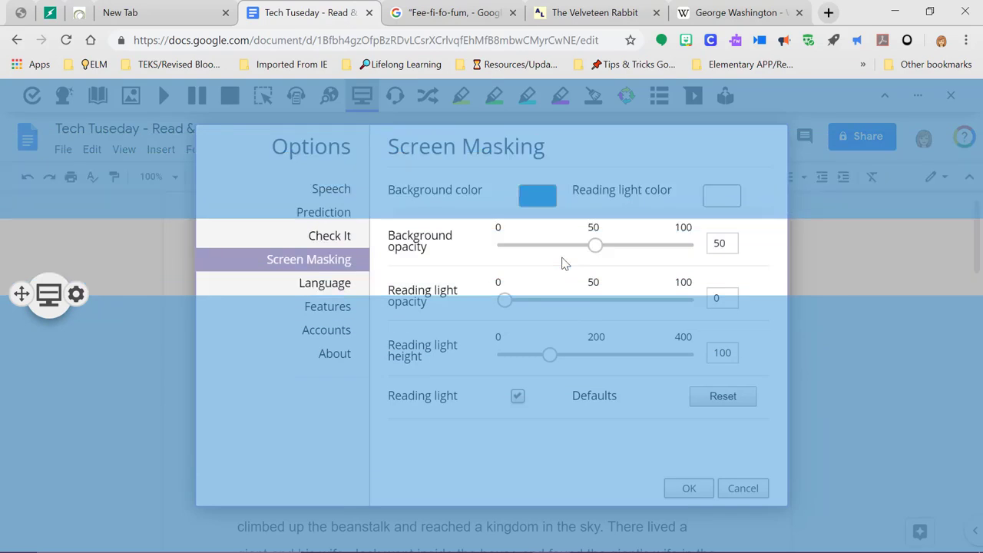
mouse_move(553, 359)
mouse_down()
mouse_move(637, 358)
mouse_move(526, 357)
mouse_move(542, 357)
mouse_up()
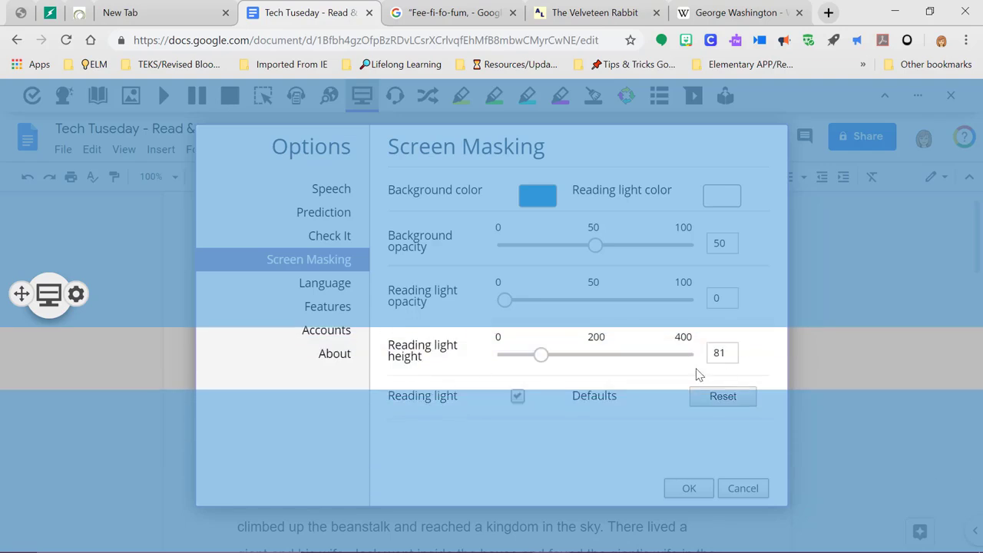
Reset the screen masking options to their defaults, turn off the mask and cancel the options.
click(722, 396)
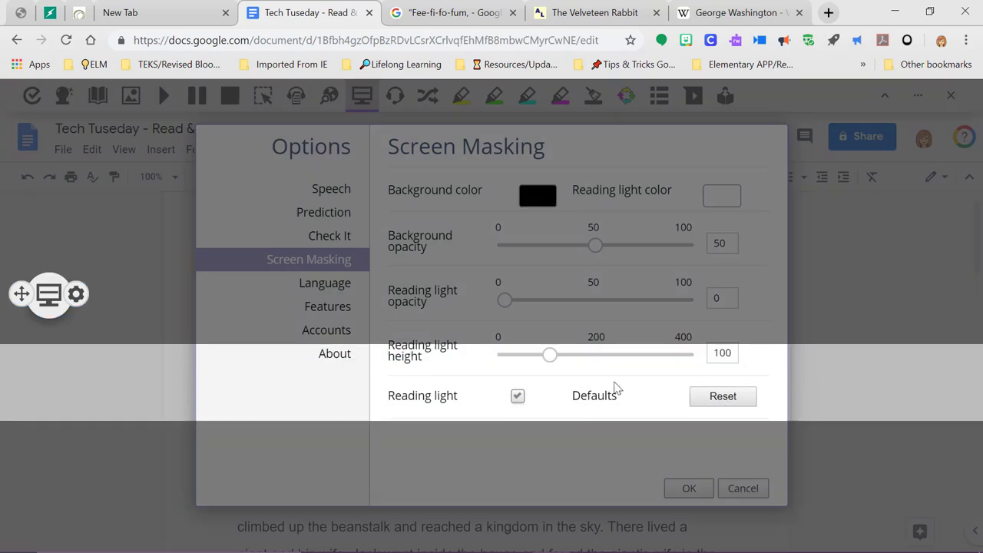
click(49, 294)
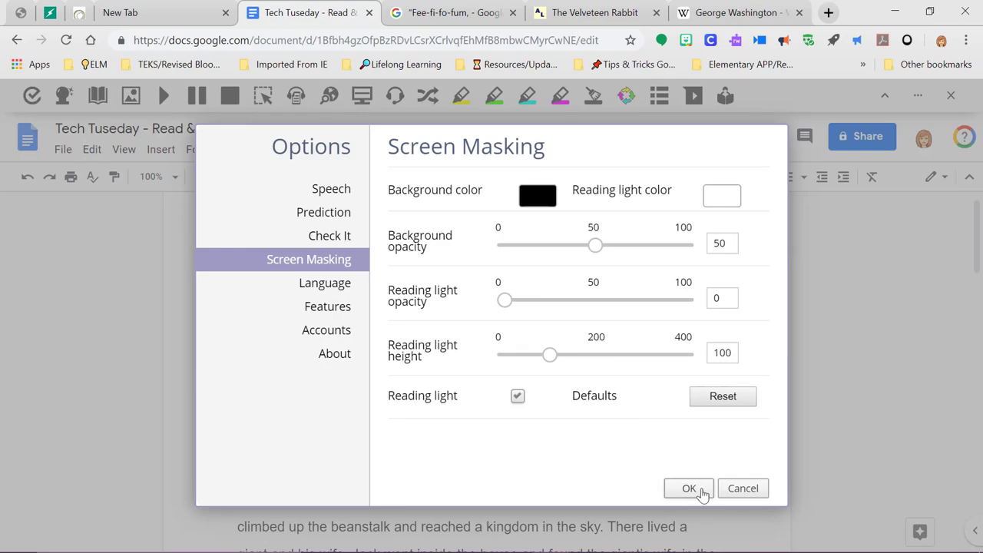
click(743, 489)
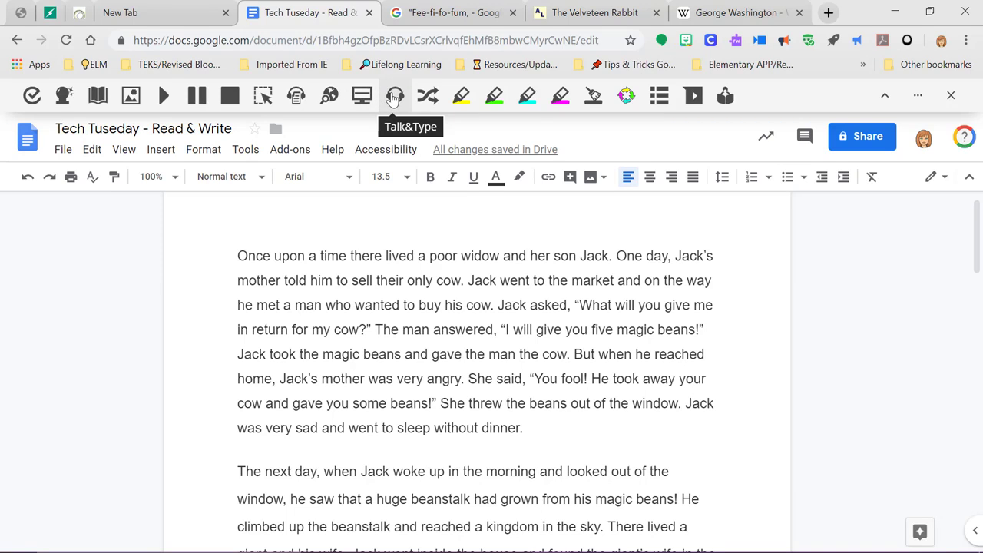
Dictate a paragraph beginning "So this actually activates the microphone" on a new line below "The dog ran" using Talk&Type, and stop dictation.
scroll(424, 348, down, 10)
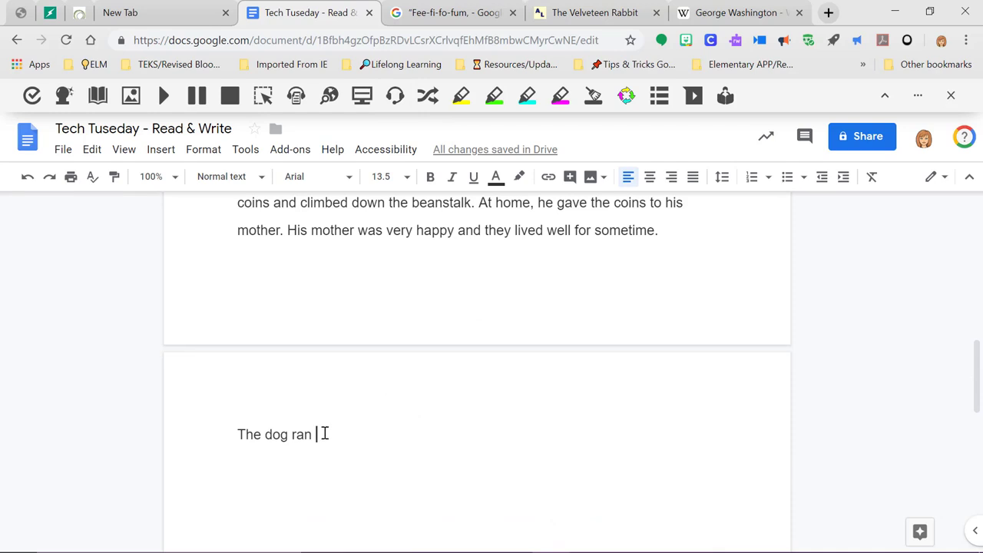
key(Return)
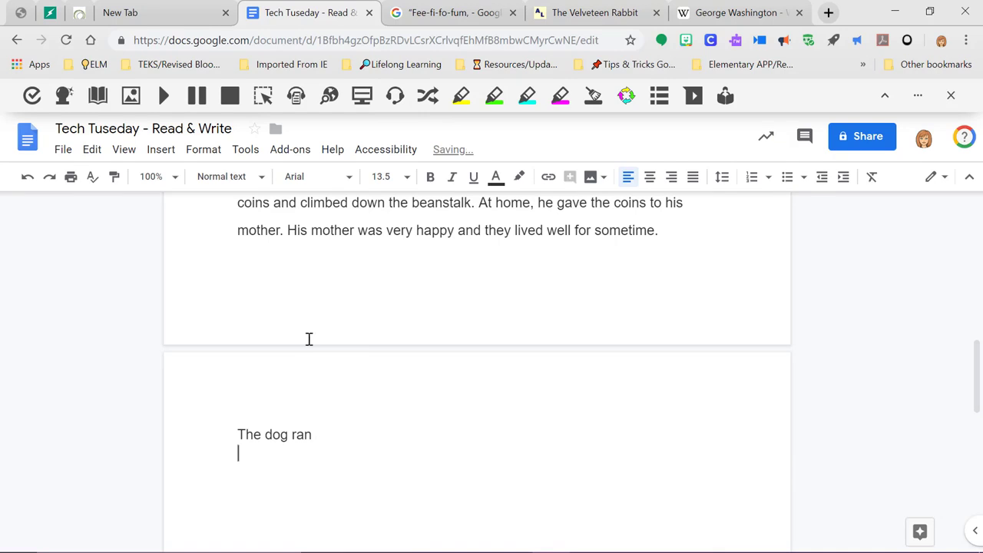
click(395, 98)
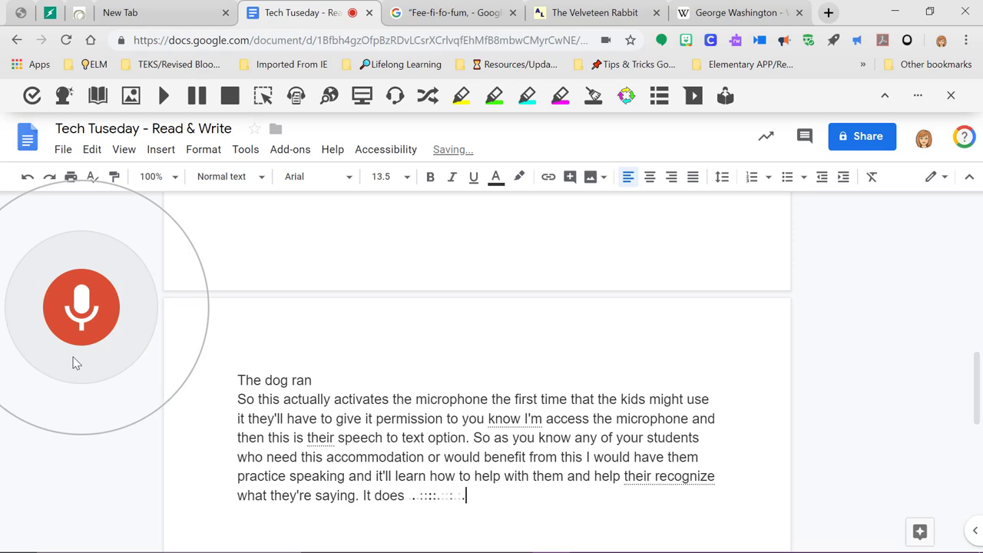
click(84, 311)
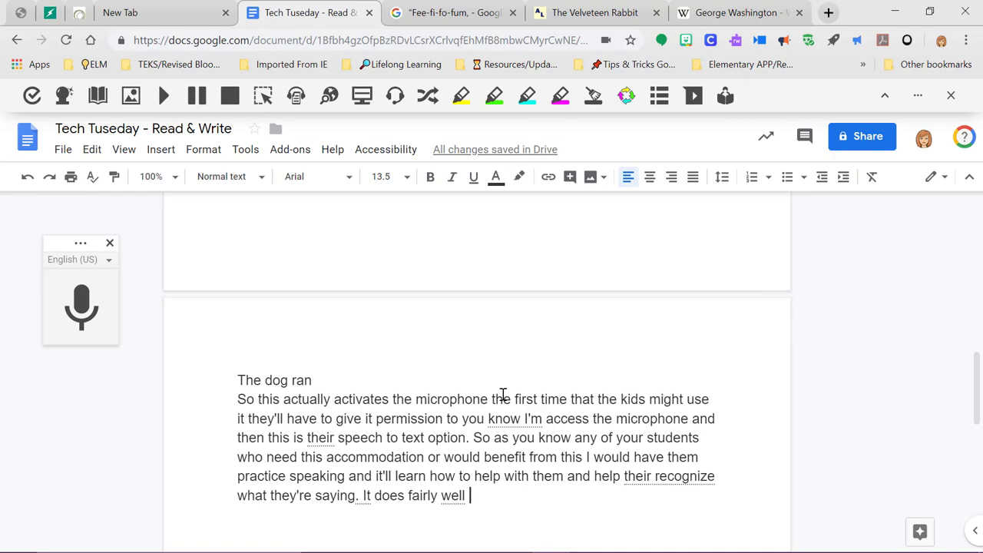
scroll(504, 394, up, 10)
scroll(503, 394, up, 3)
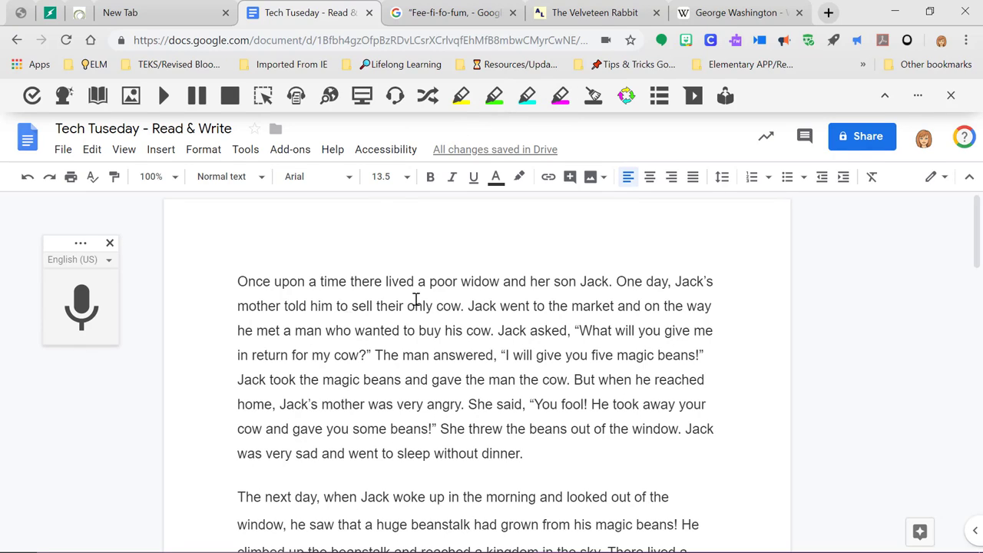
Highlight the words "poor" and "cow" in yellow in the story's first paragraph.
double_click(442, 282)
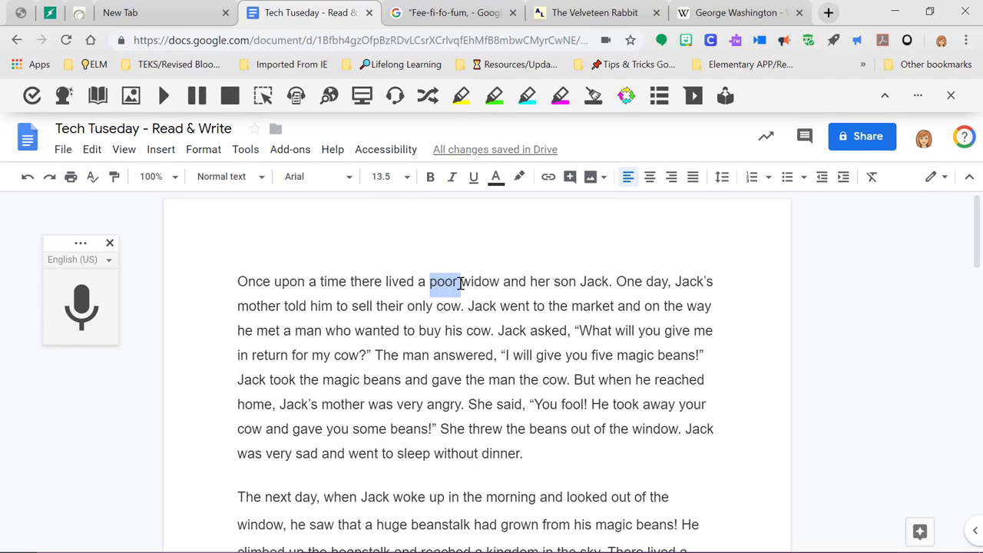
click(458, 282)
drag(429, 282, 458, 282)
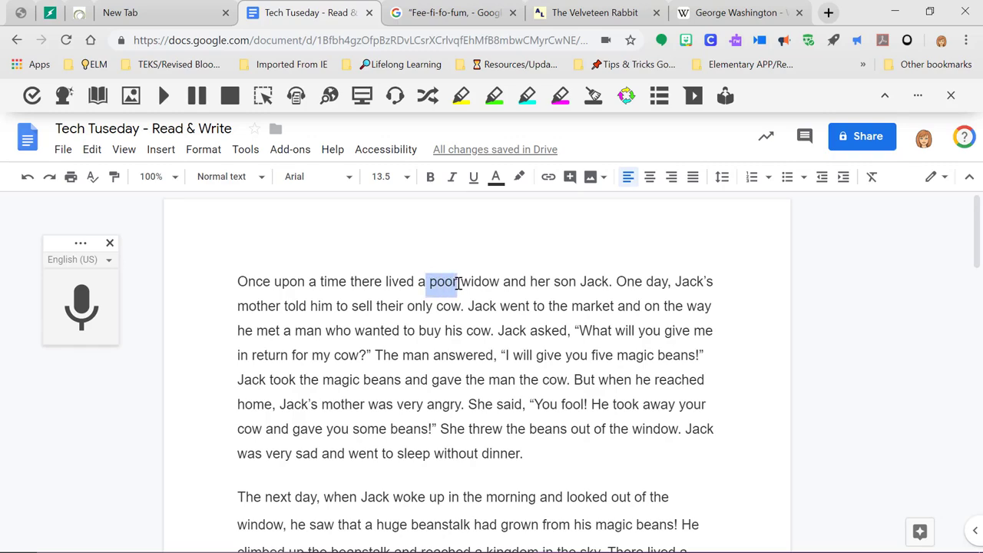
click(461, 96)
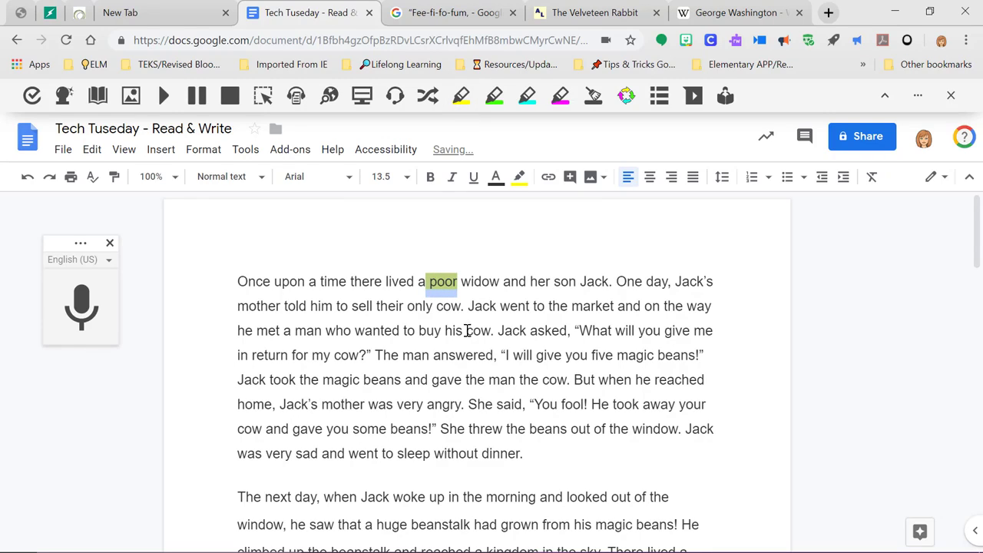
drag(466, 332, 493, 331)
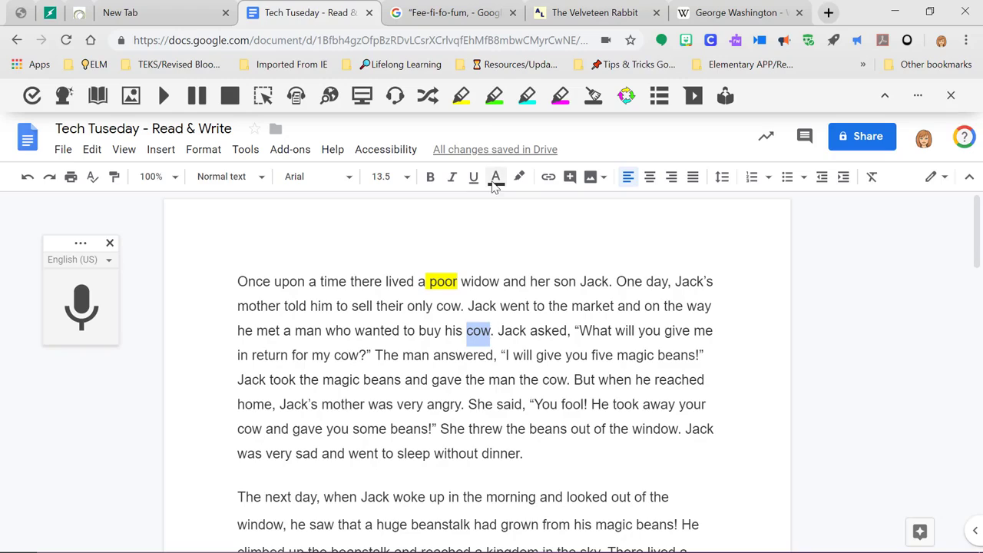
click(461, 103)
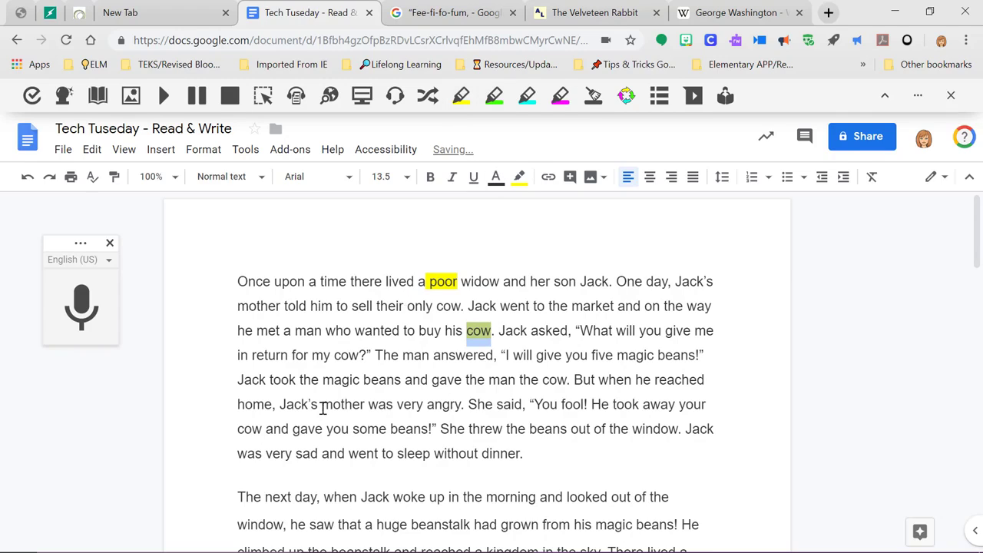
Highlight "magic" in green and "beans" in blue in the last lines of the story's first paragraph.
click(320, 378)
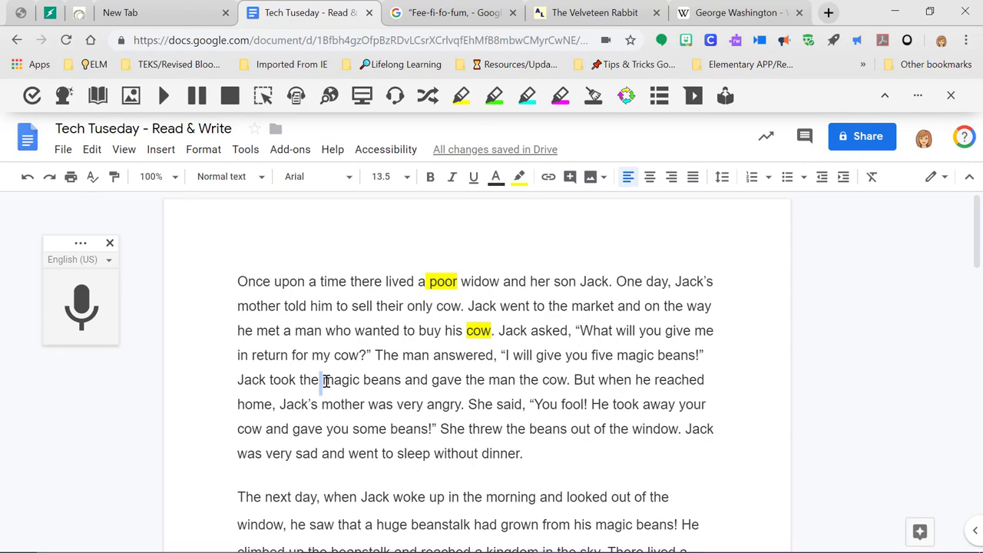
drag(324, 381, 360, 382)
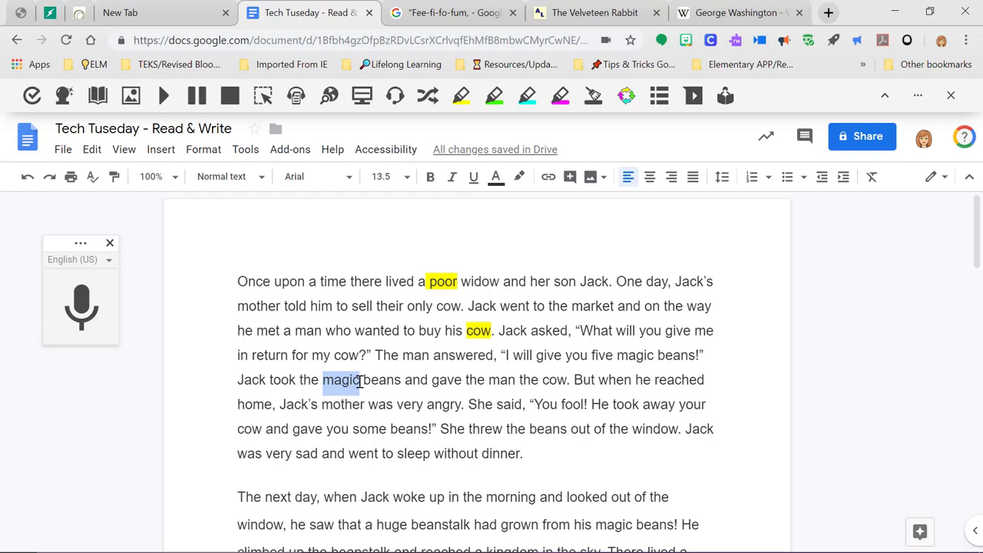
click(495, 96)
drag(391, 428, 428, 429)
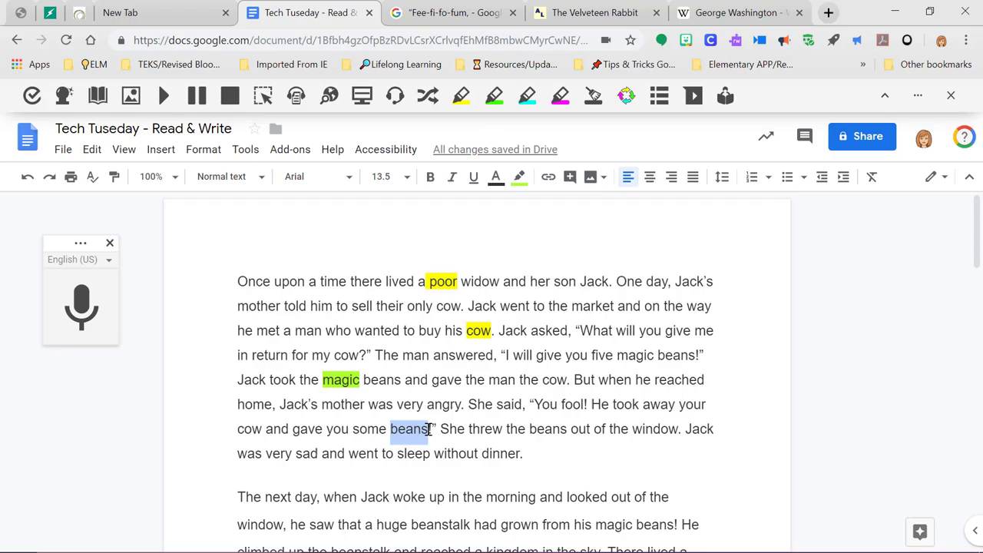
click(527, 97)
Highlight "beanstalk" in blue and "kingdom" in pink in the story's second paragraph.
scroll(532, 391, down, 3)
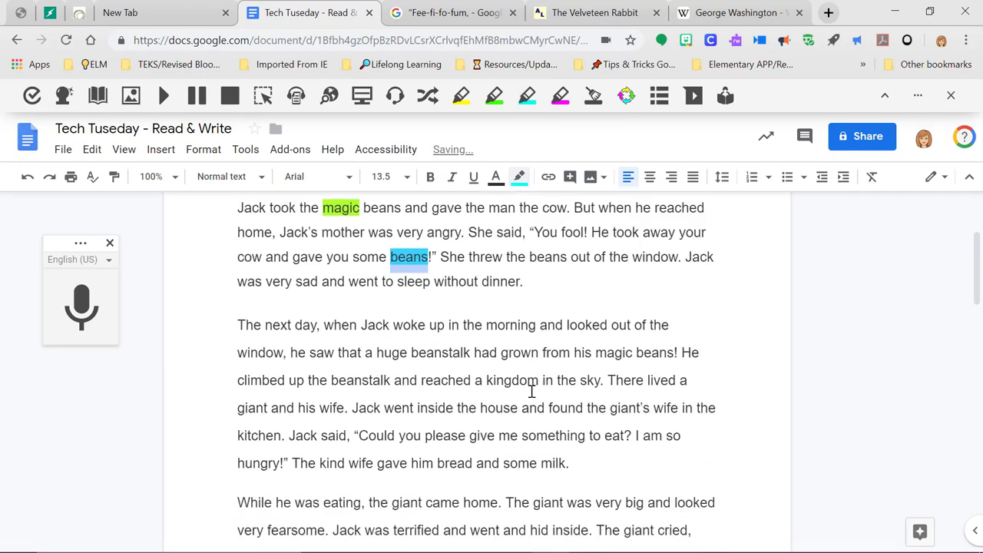
drag(331, 309, 391, 309)
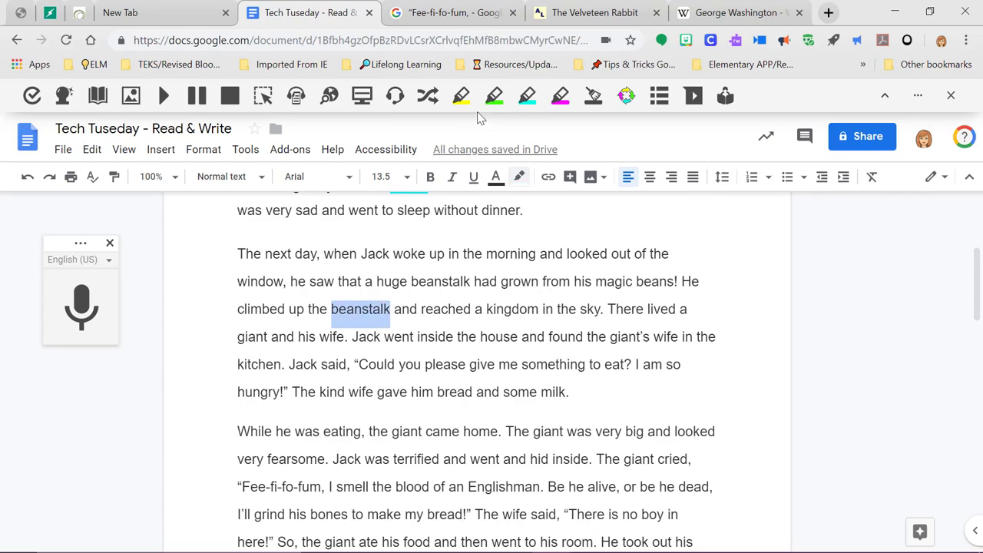
click(527, 97)
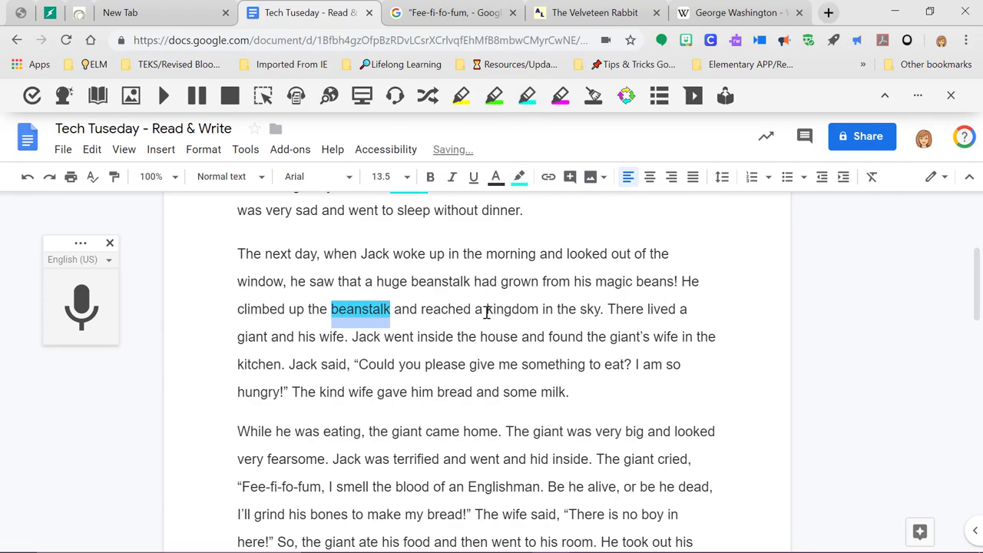
drag(489, 309, 538, 310)
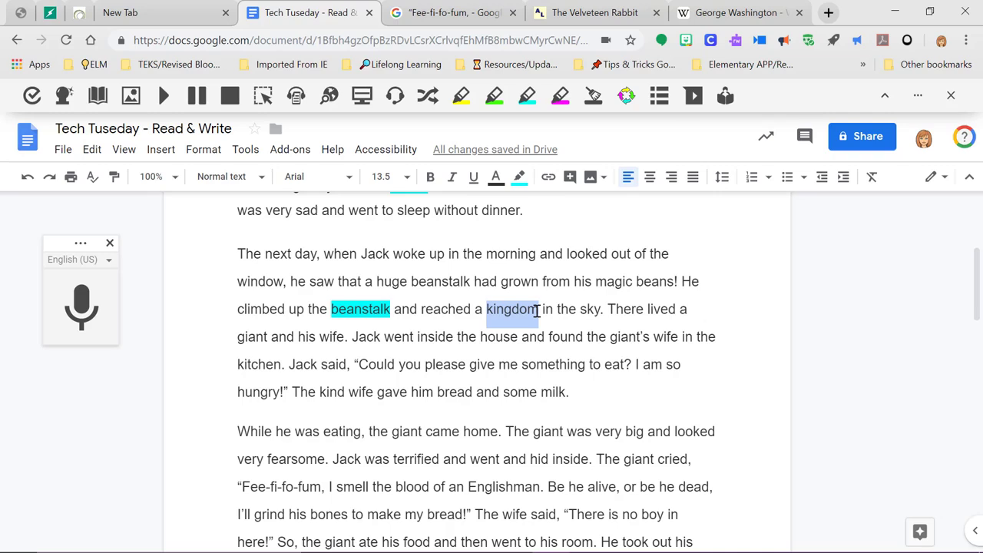
click(562, 100)
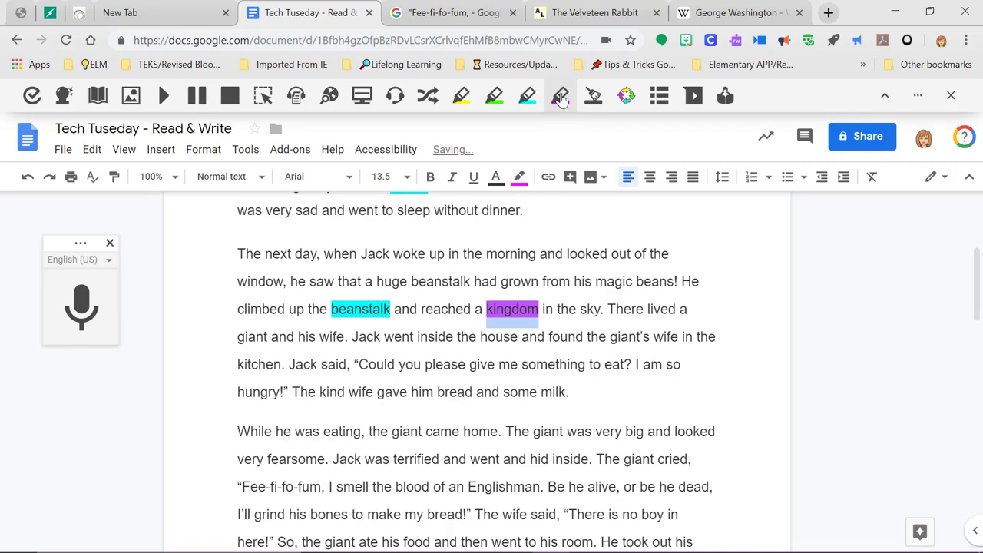
click(603, 285)
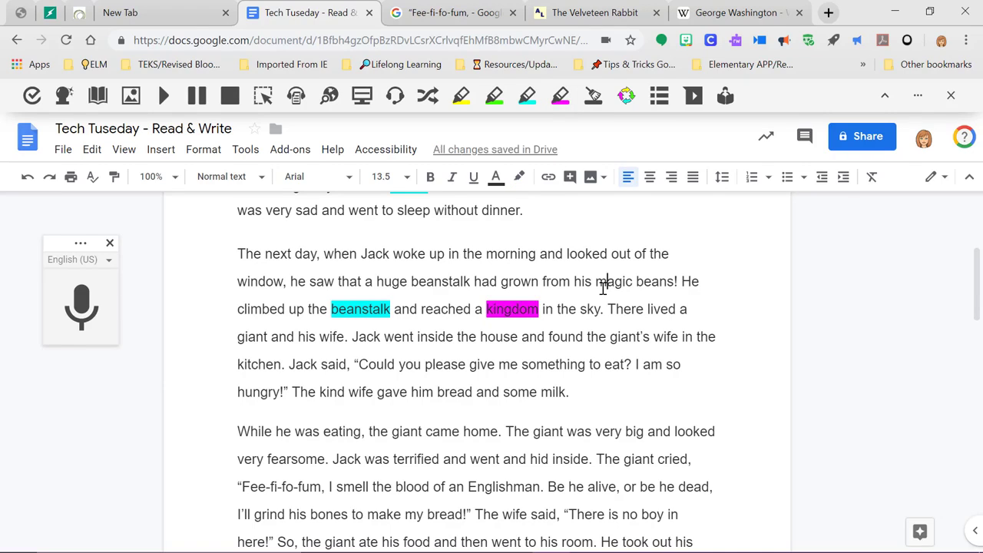
Collect the highlights of all four colors into a new document, sorted by color.
scroll(603, 286, up, 5)
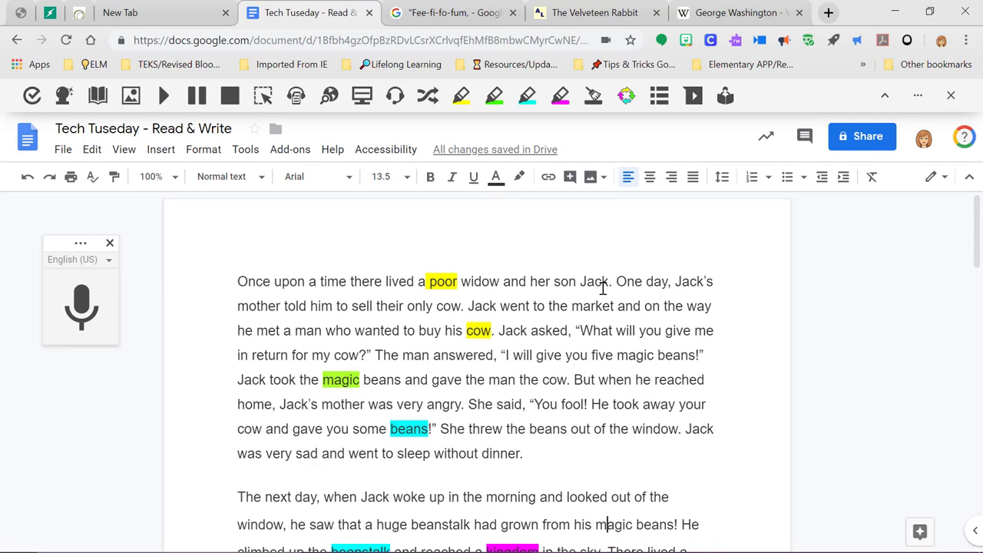
scroll(603, 286, down, 1)
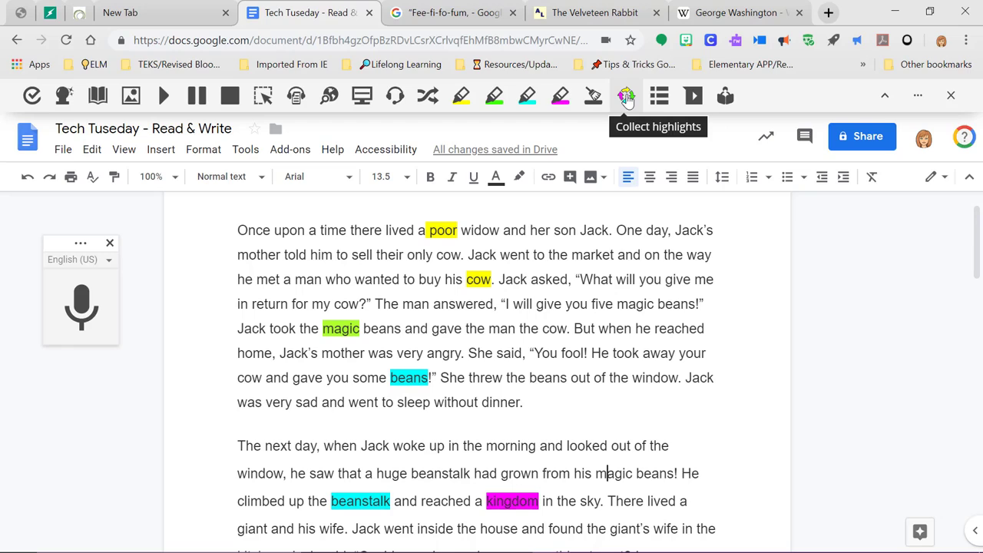
click(627, 97)
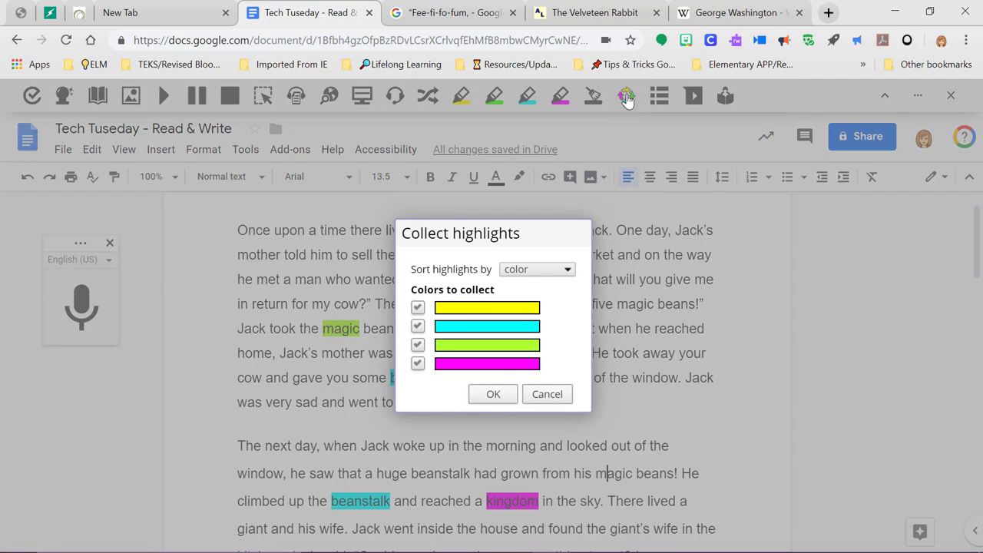
click(492, 395)
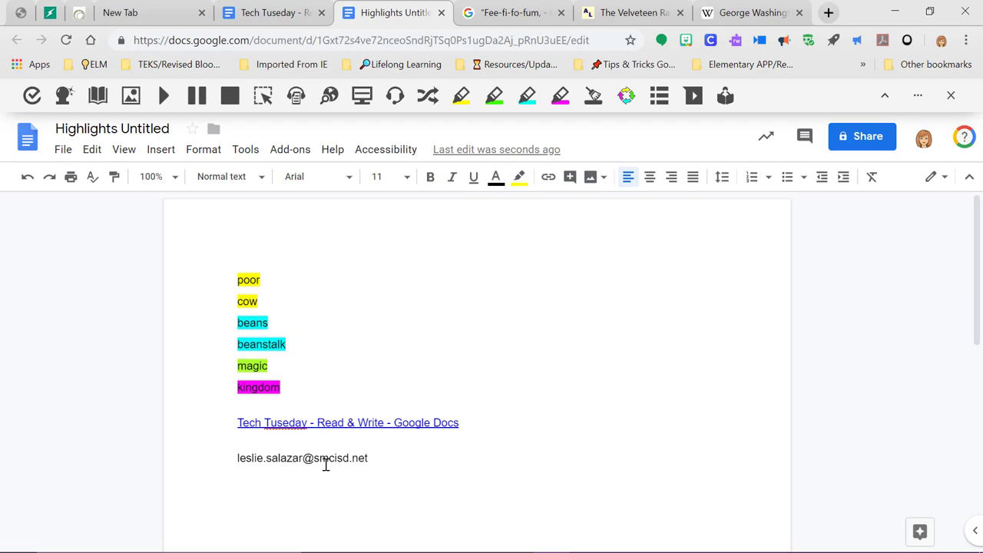
Return to the story document and generate a vocabulary list from its highlighted words.
click(273, 15)
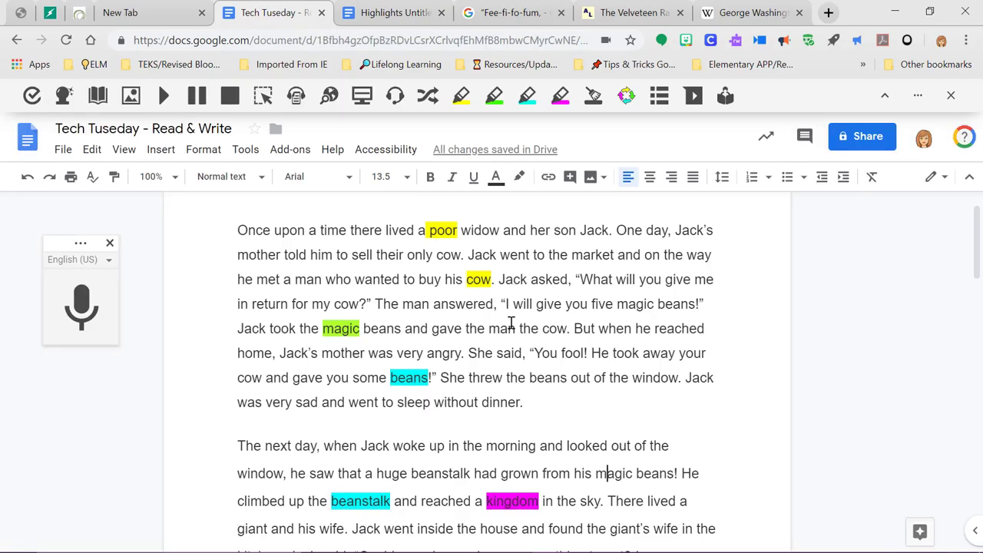
click(659, 95)
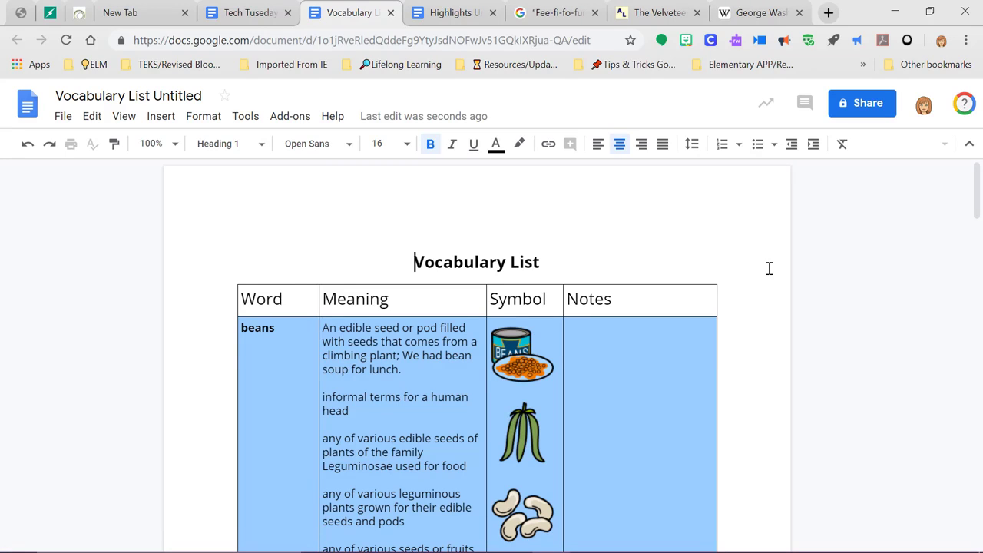
Examine the vocabulary list's words, meanings, symbols and empty Notes column from beans through magic.
scroll(772, 275, down, 1)
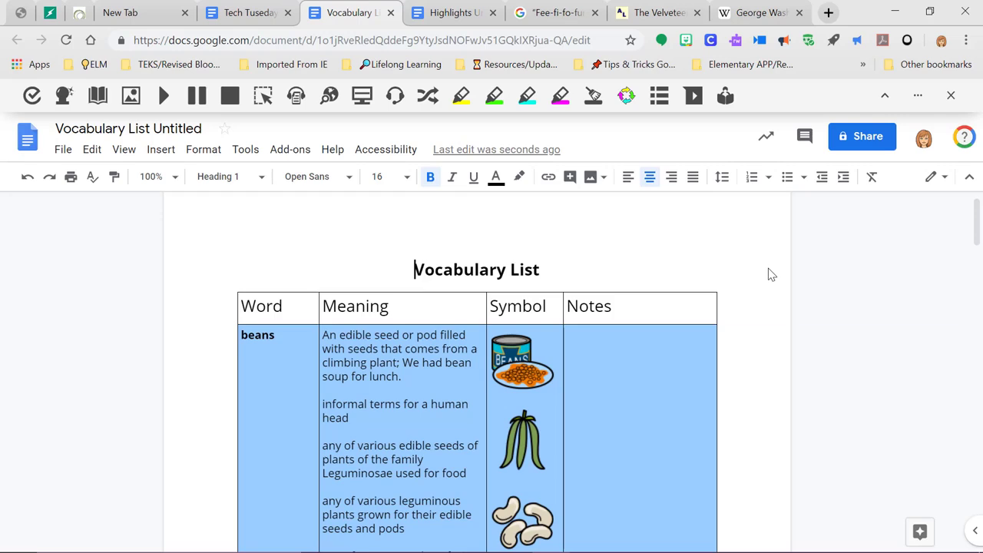
scroll(769, 268, down, 3)
scroll(769, 268, up, 1)
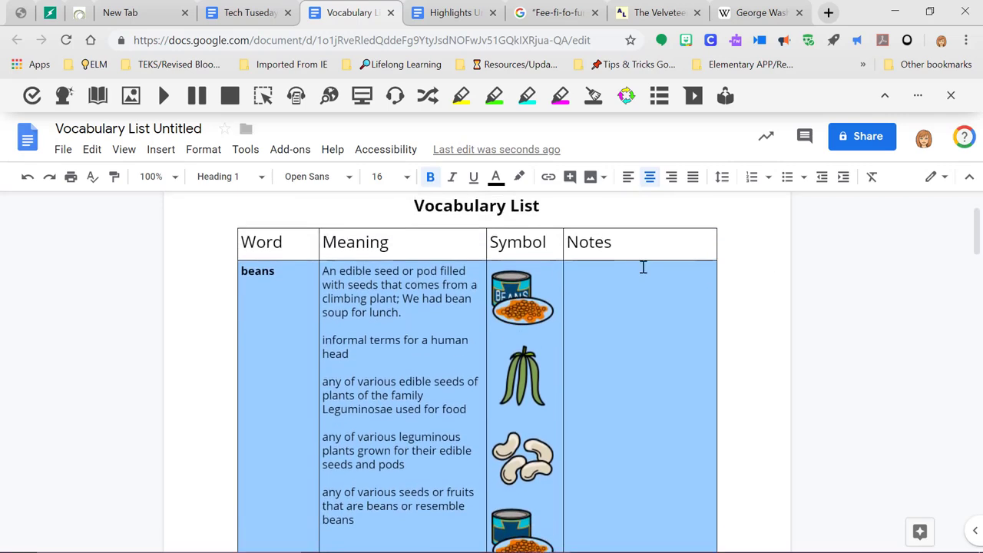
click(582, 288)
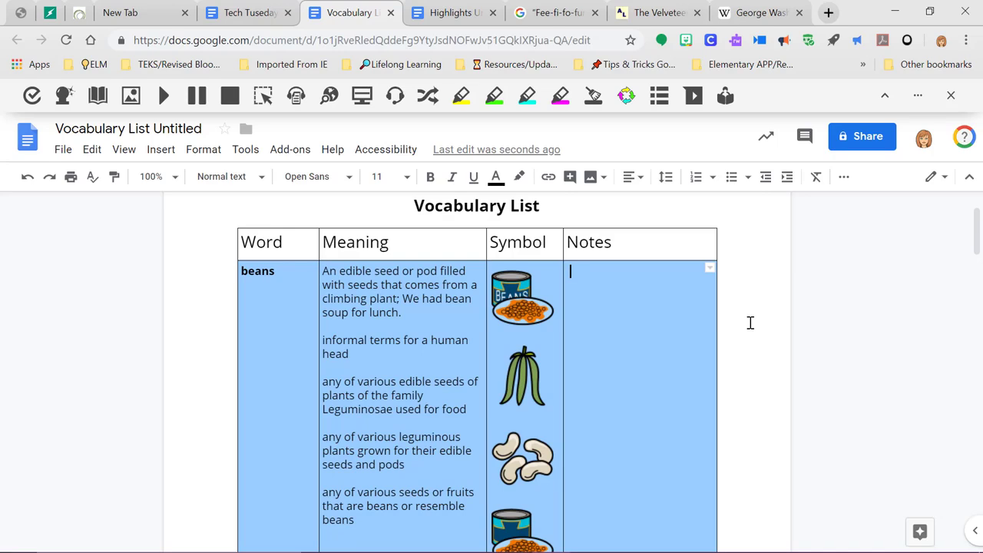
scroll(751, 323, down, 3)
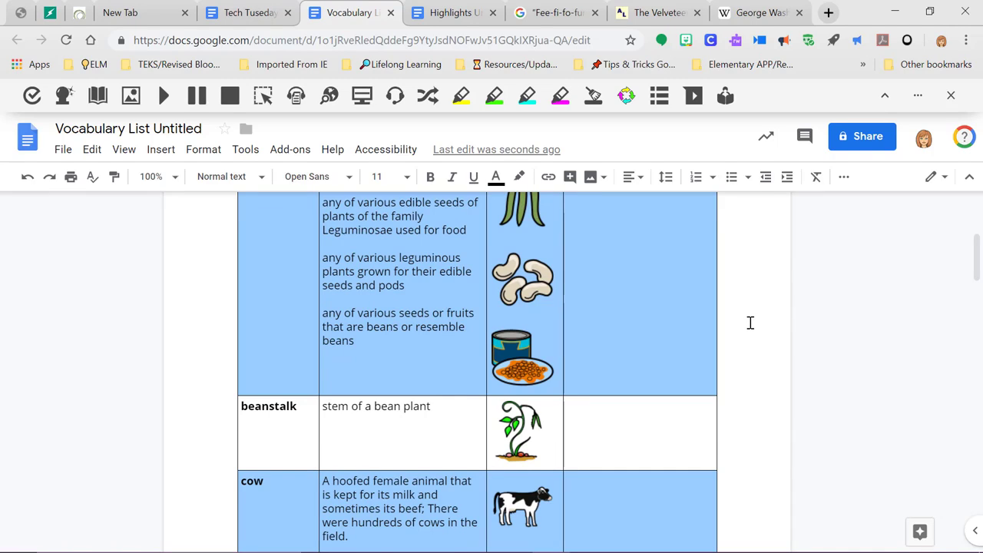
scroll(751, 323, down, 1)
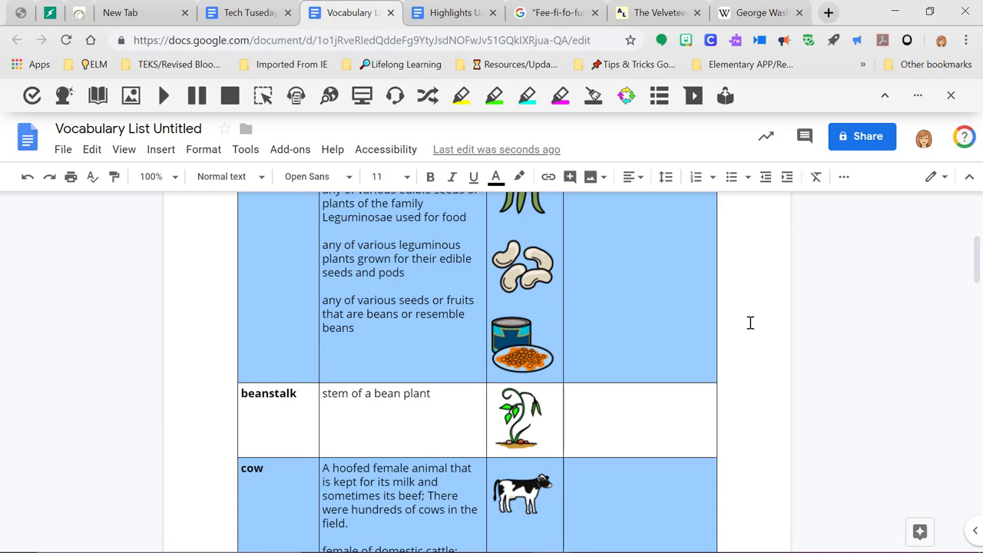
scroll(750, 323, down, 3)
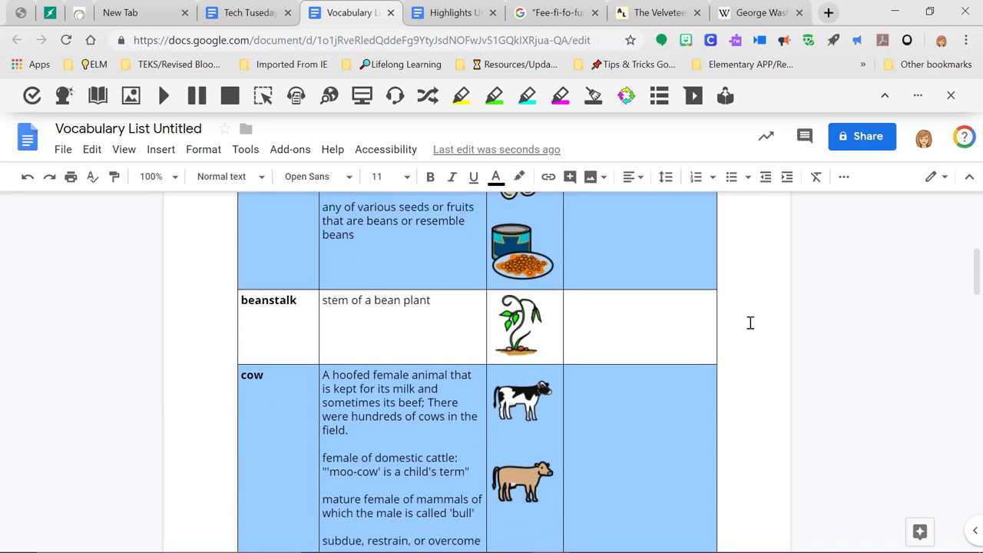
scroll(751, 323, down, 1)
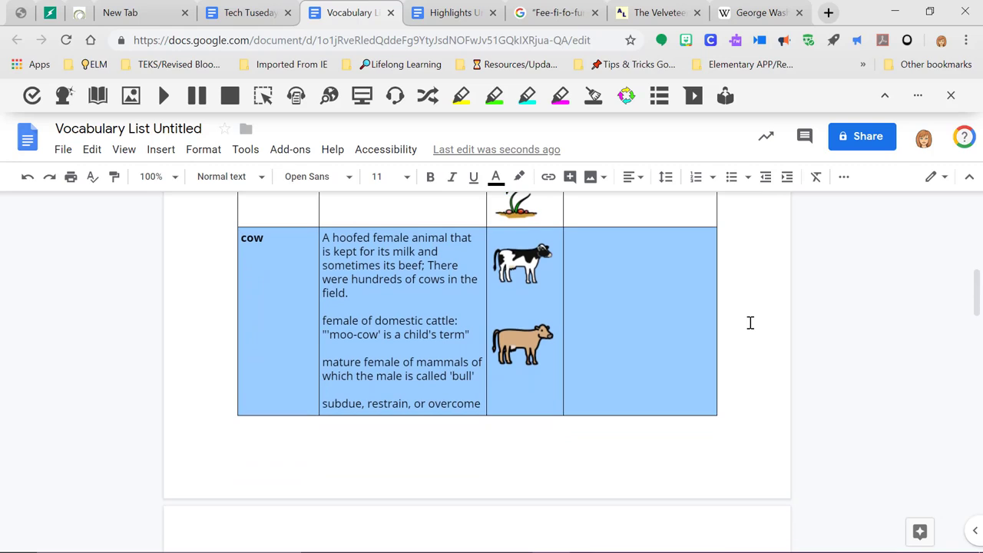
scroll(751, 323, up, 1)
scroll(750, 323, up, 3)
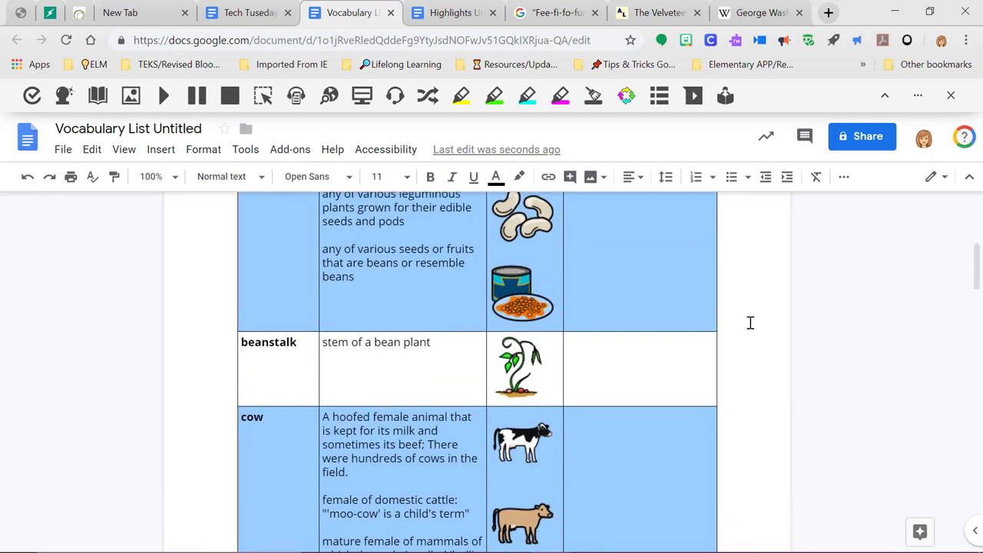
scroll(750, 322, down, 5)
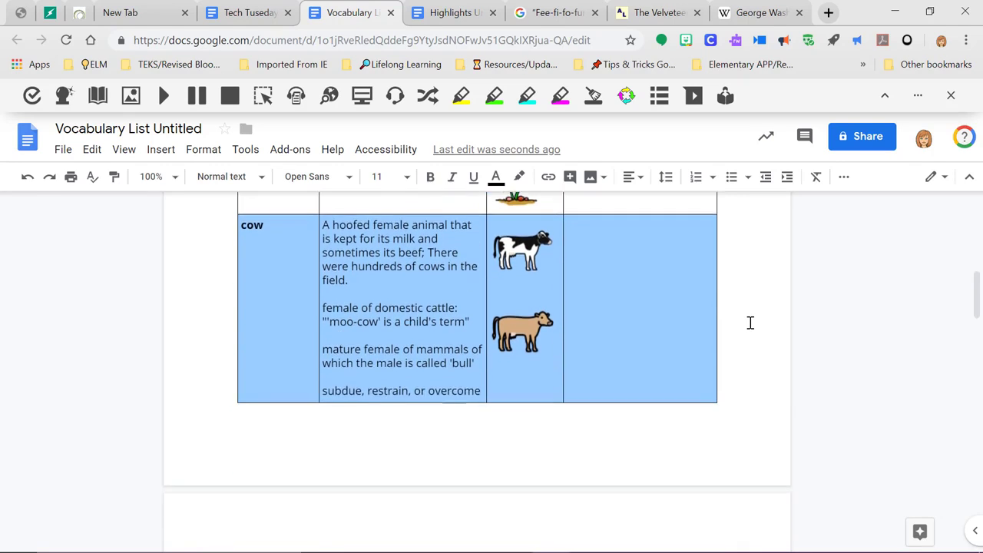
scroll(751, 323, down, 3)
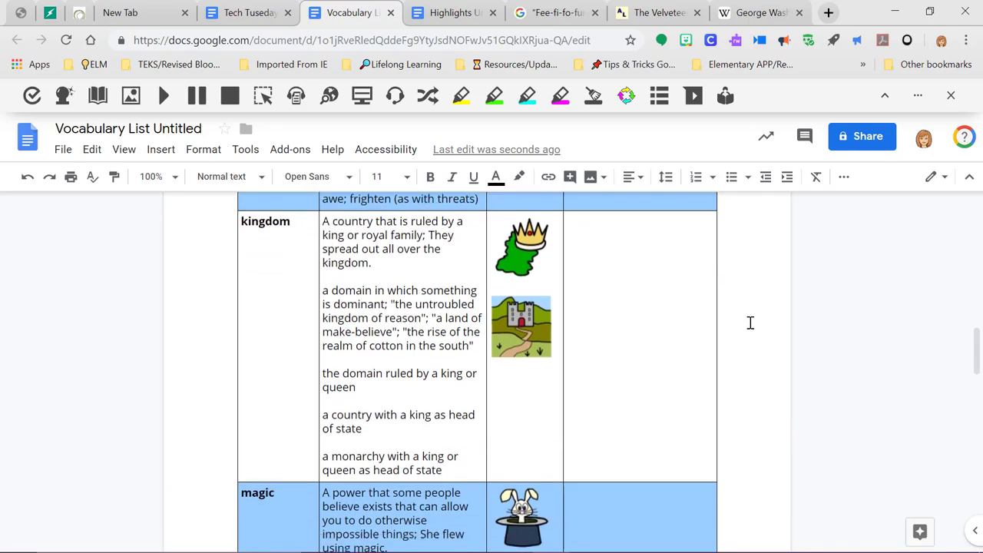
scroll(751, 322, down, 6)
scroll(751, 322, up, 15)
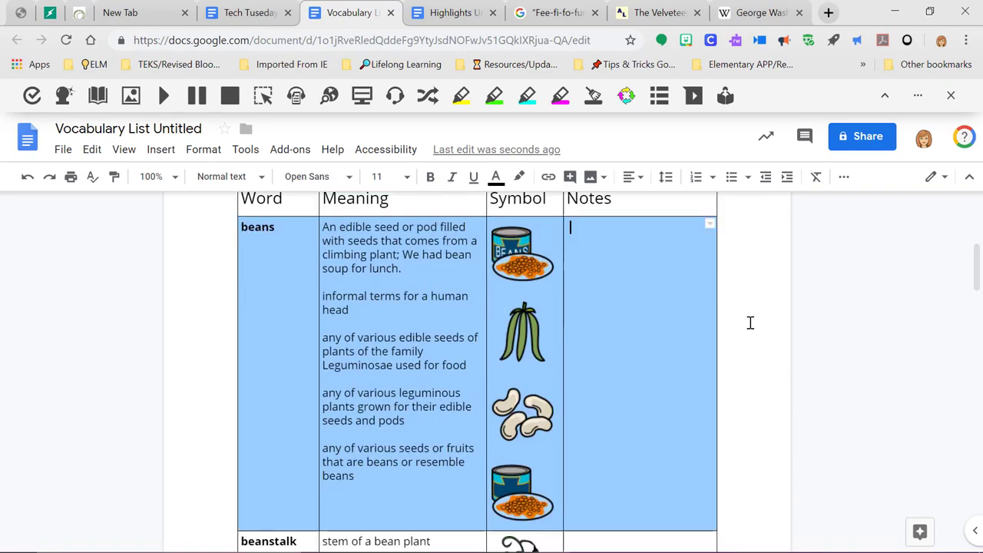
Return to the story document and attach a recorded voice note to "What will you give me" in the first paragraph.
click(249, 15)
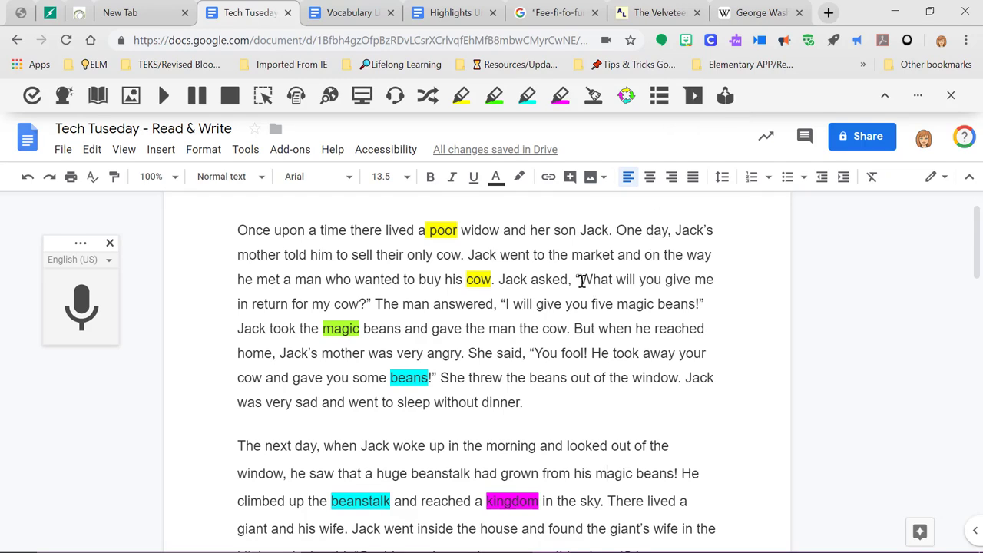
drag(582, 278, 714, 281)
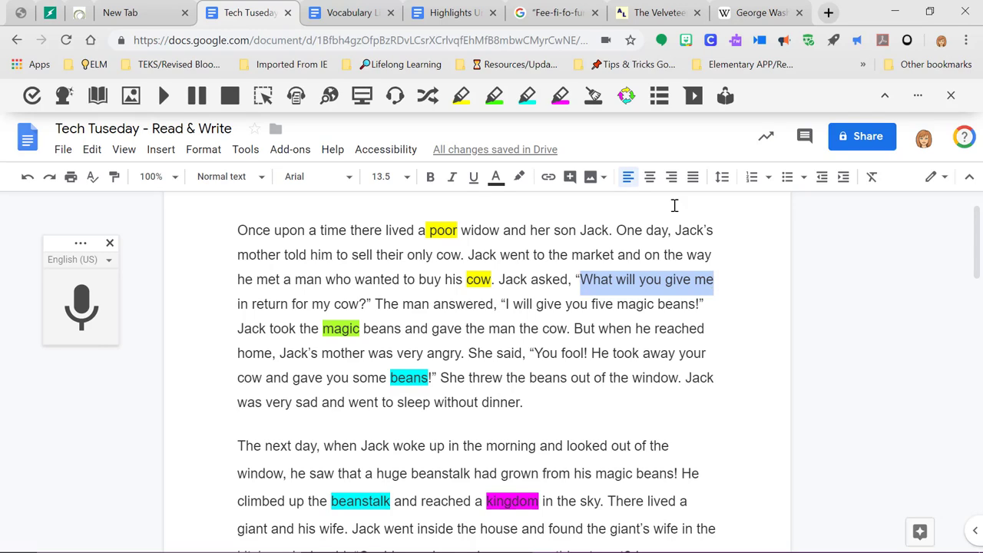
click(693, 97)
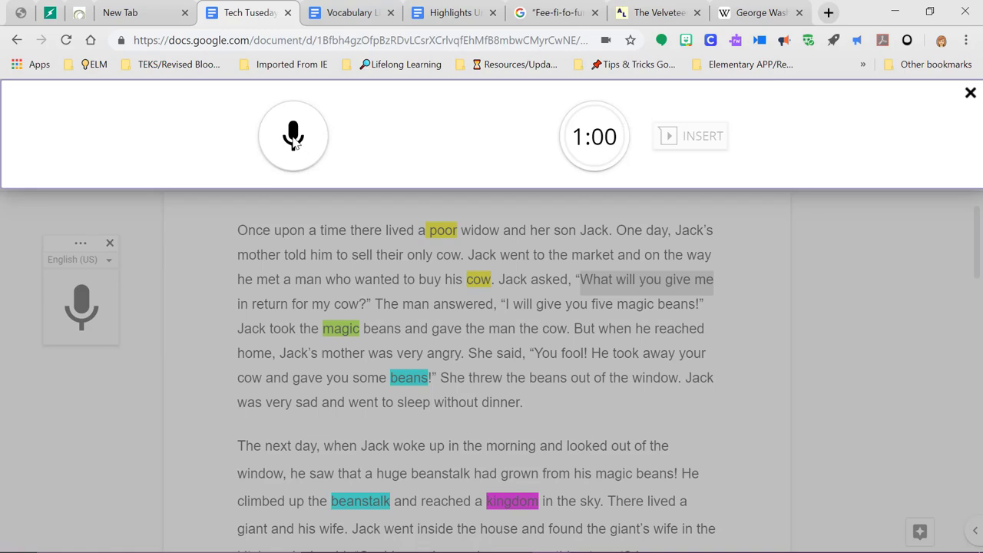
click(294, 138)
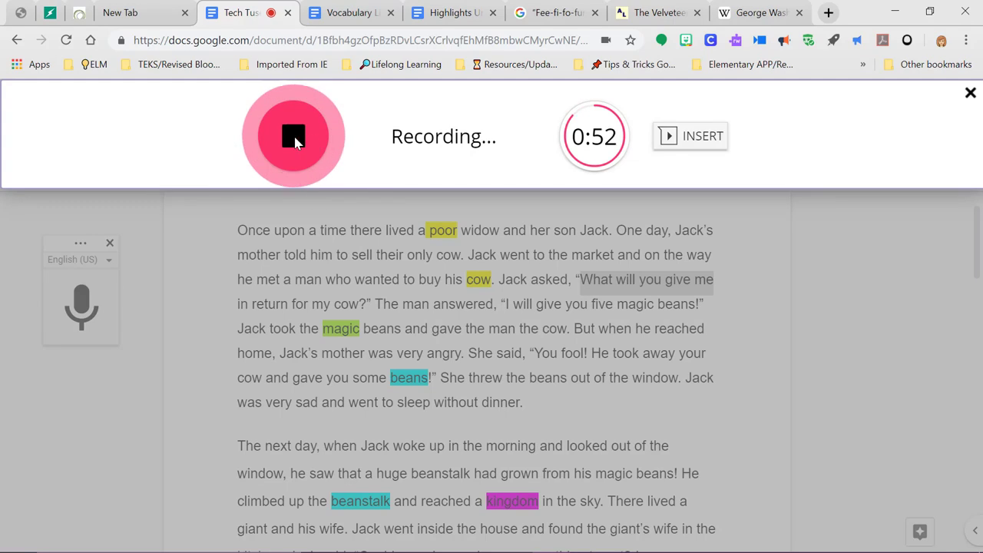
click(294, 139)
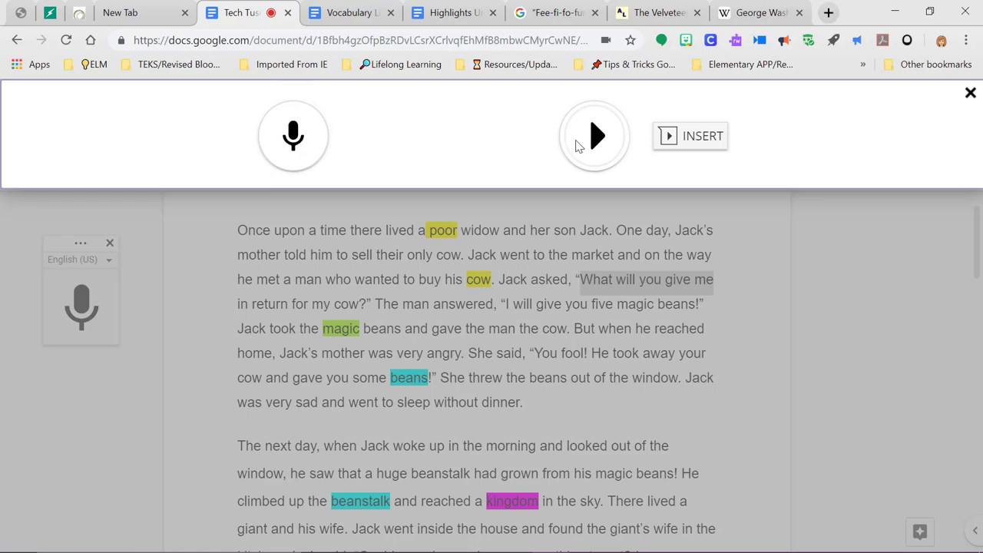
click(686, 143)
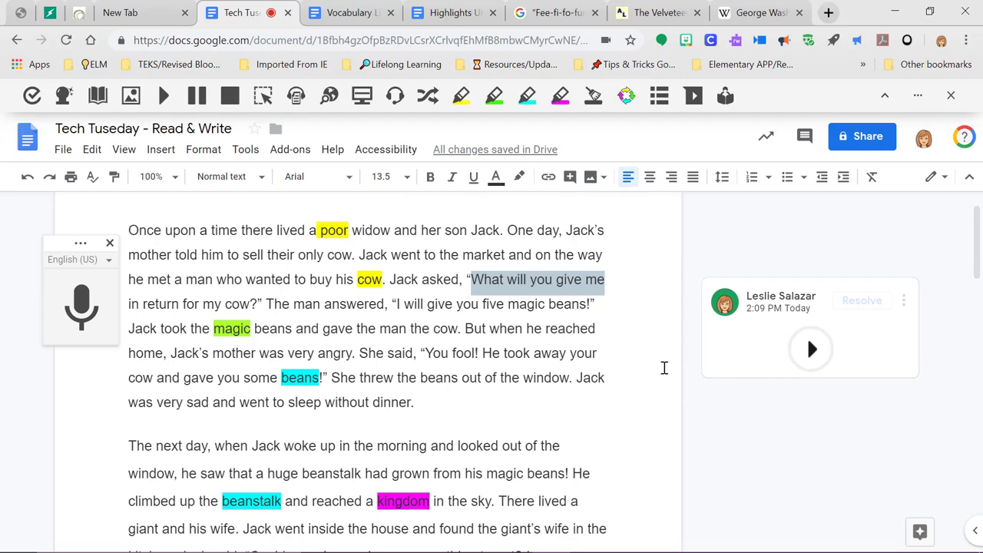
Check the options available for the voice note's comment, and close the floating dictation panel.
click(905, 300)
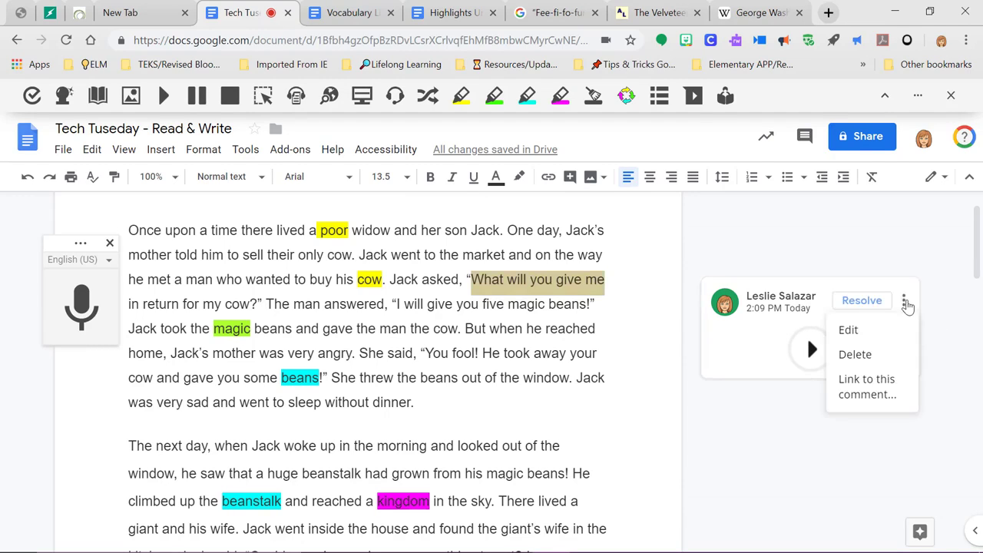
click(792, 422)
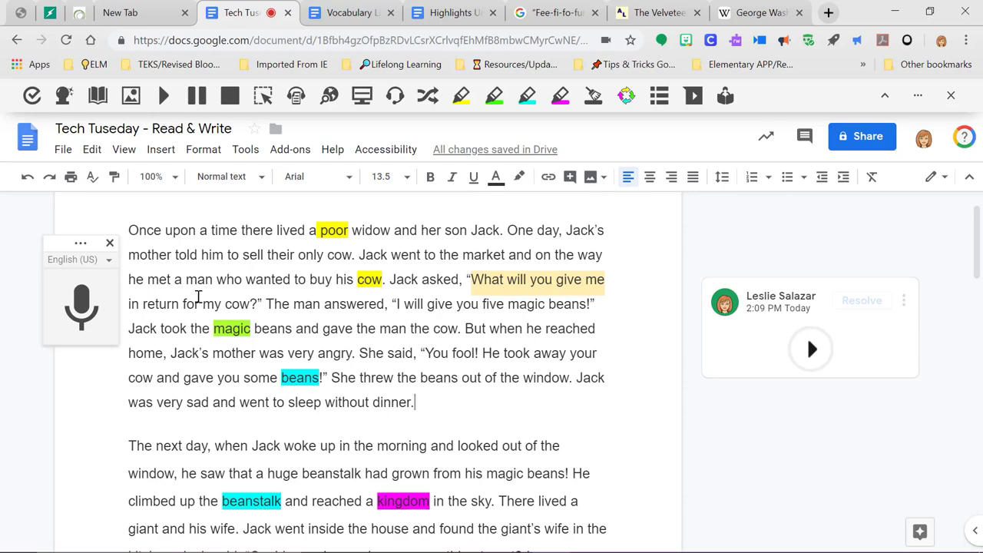
click(110, 244)
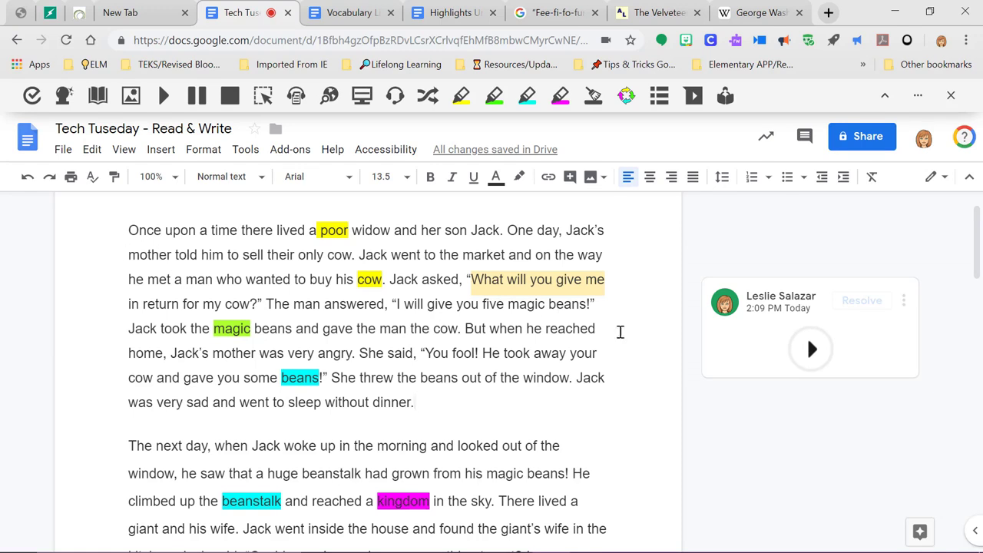
Clear all highlights from the story's first paragraph.
scroll(695, 351, down, 1)
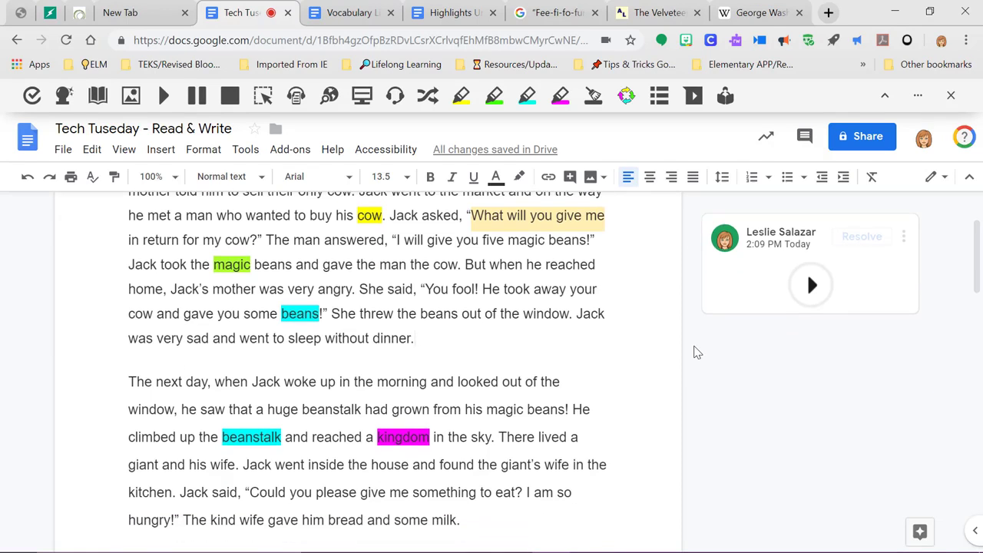
scroll(694, 352, up, 2)
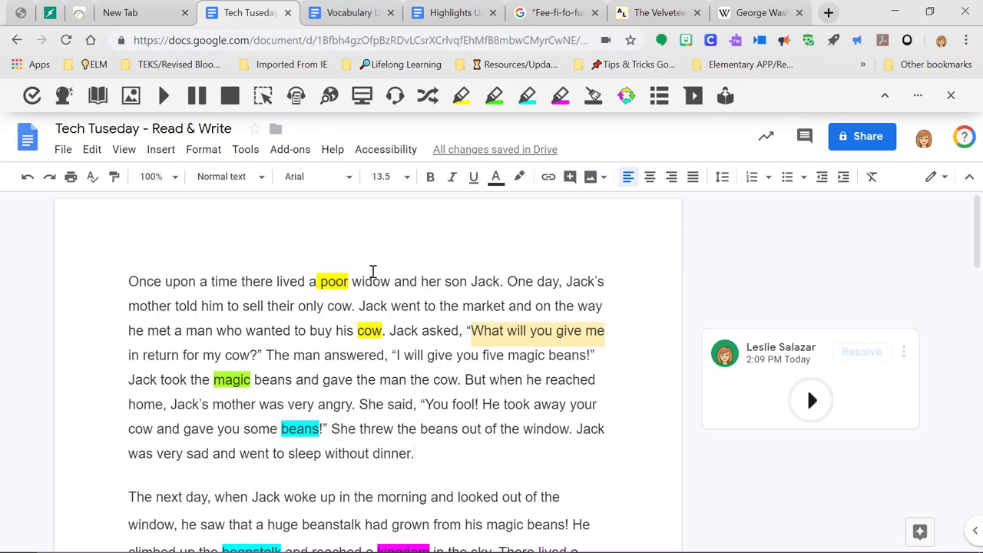
drag(127, 280, 517, 449)
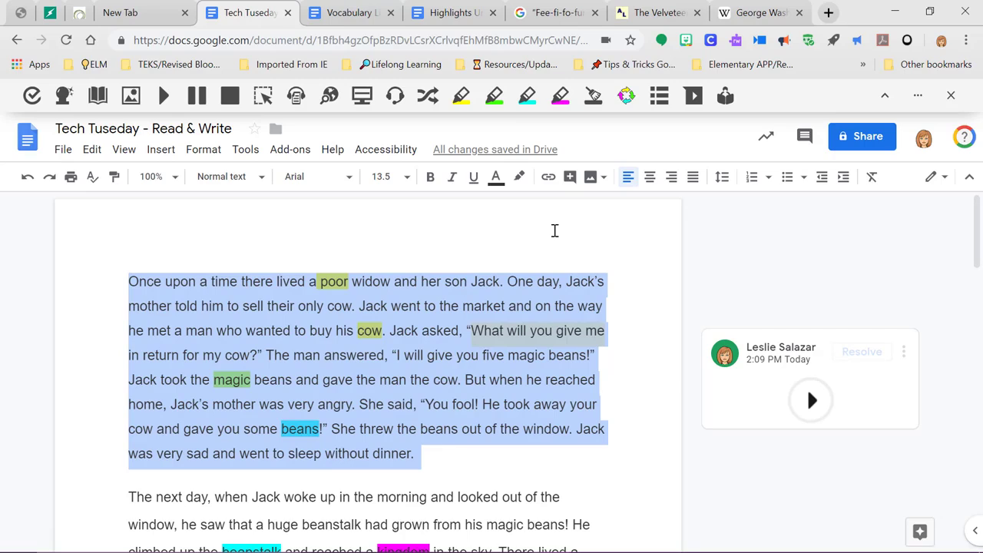
click(593, 98)
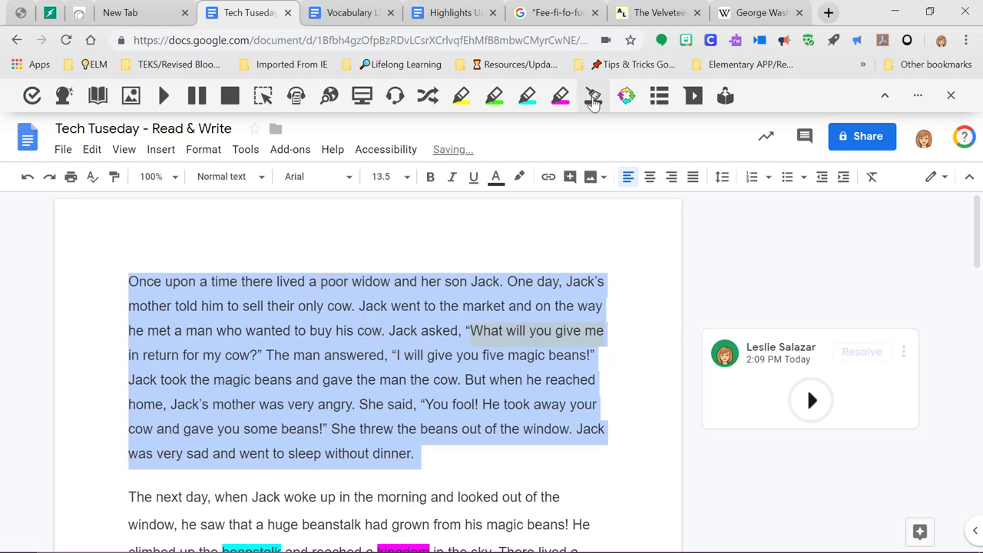
click(625, 255)
Open the story's first paragraph in the Practice Reading Aloud tool and allow it to use the microphone.
drag(127, 282, 424, 454)
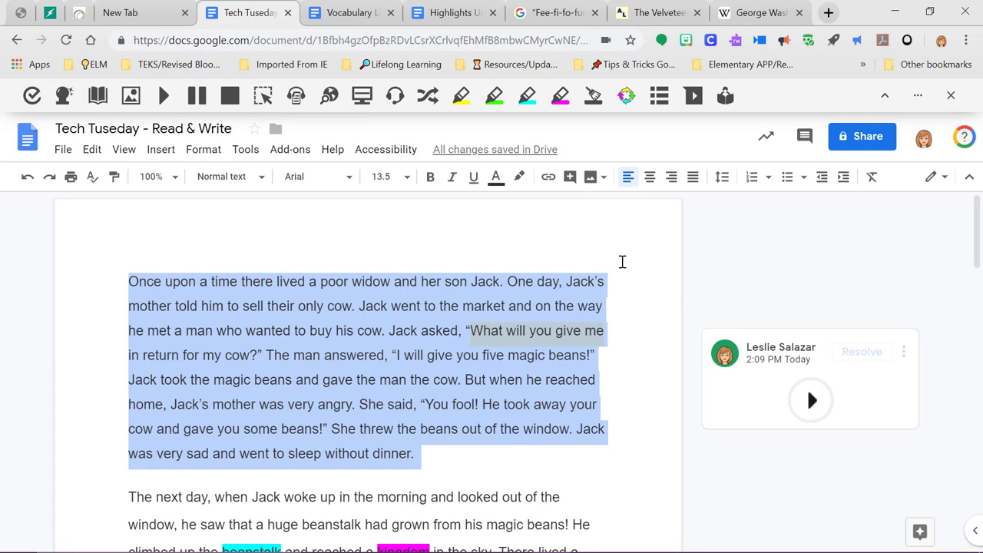
click(726, 96)
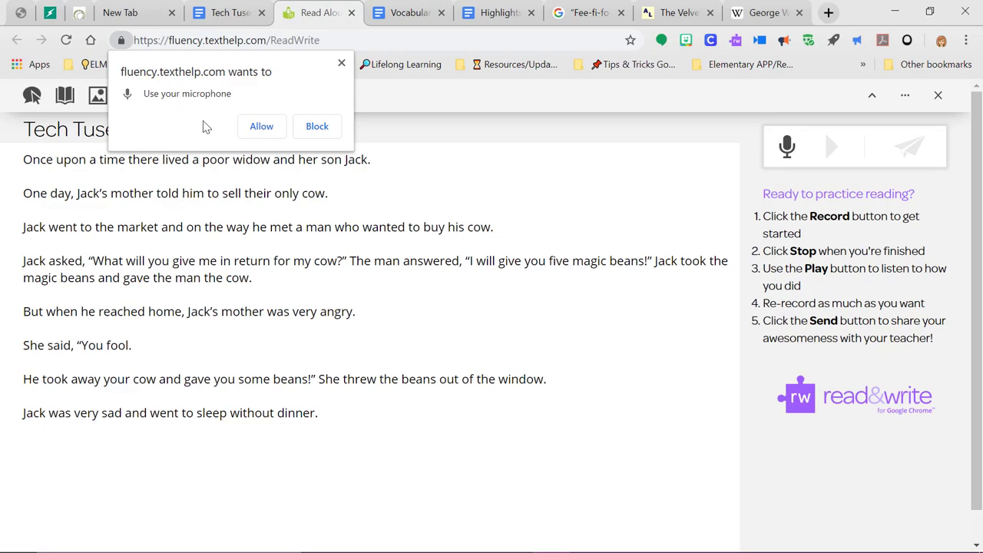
click(261, 128)
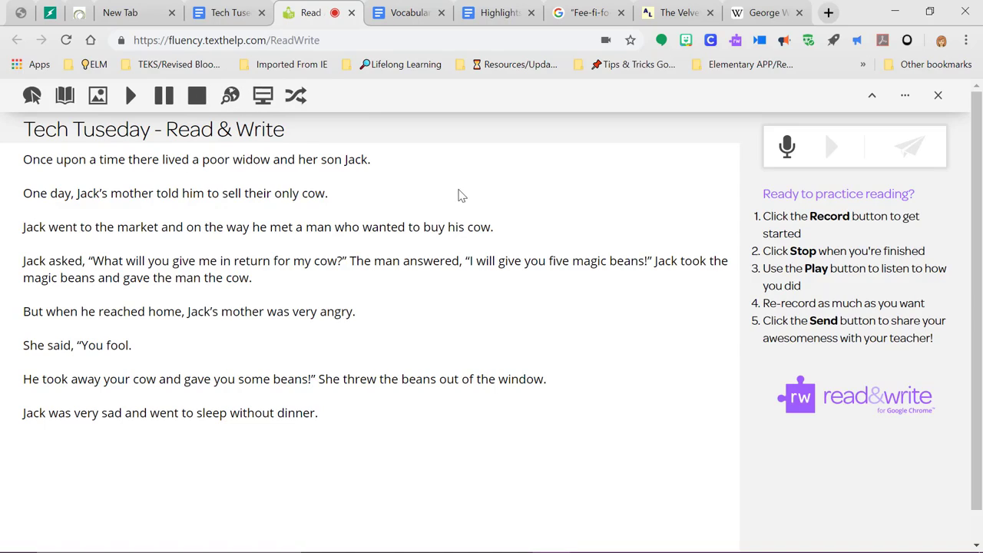
Preview the Screen Mask on the reading practice page and return to the story document.
click(262, 98)
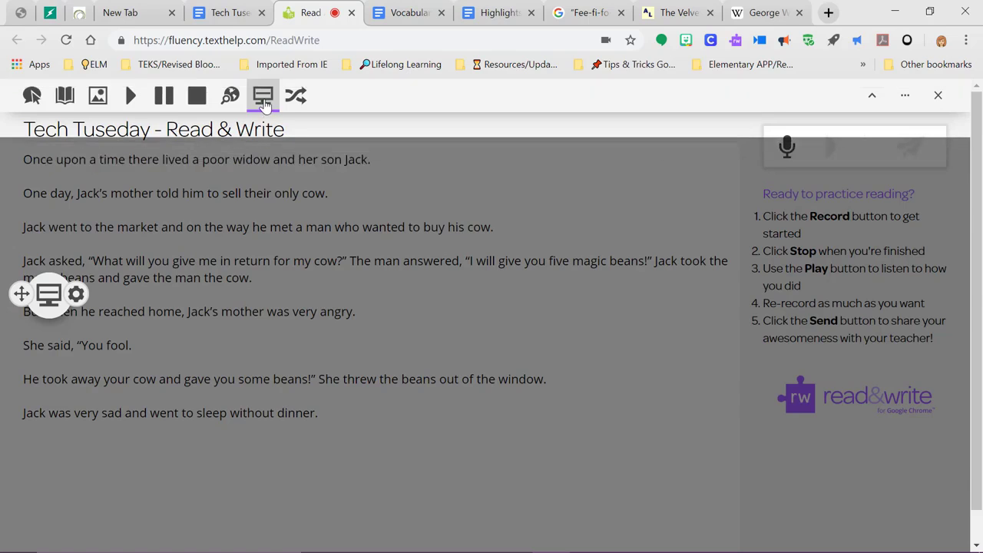
click(263, 101)
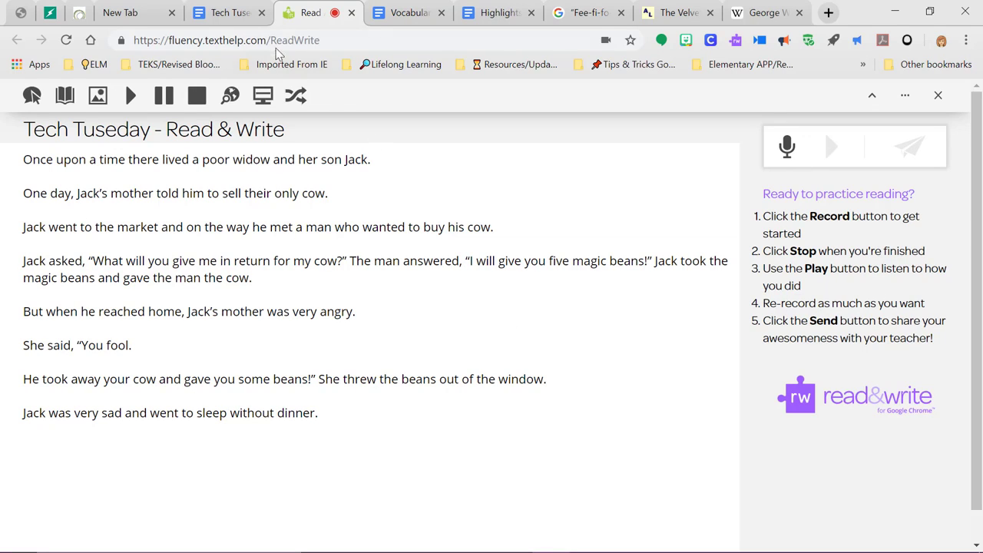
click(236, 21)
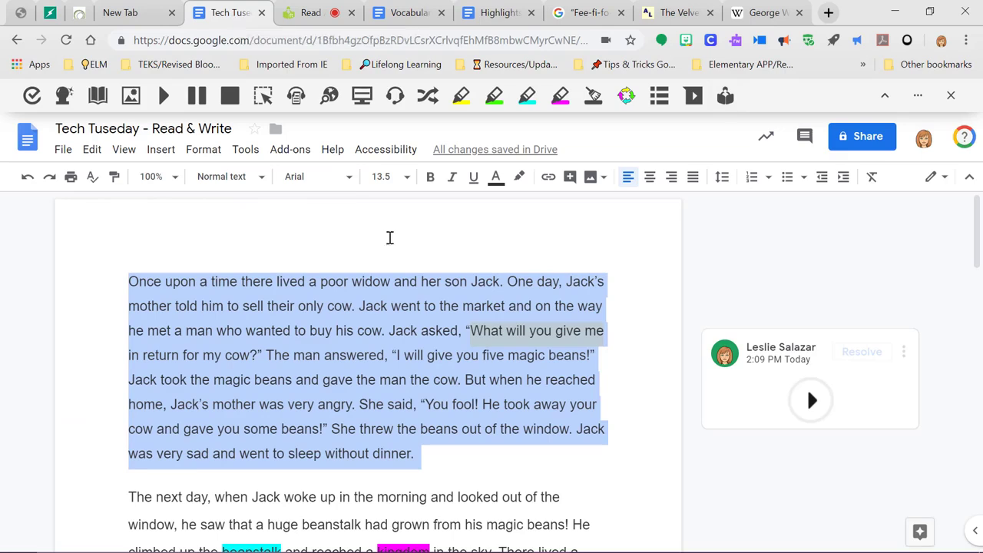
click(642, 354)
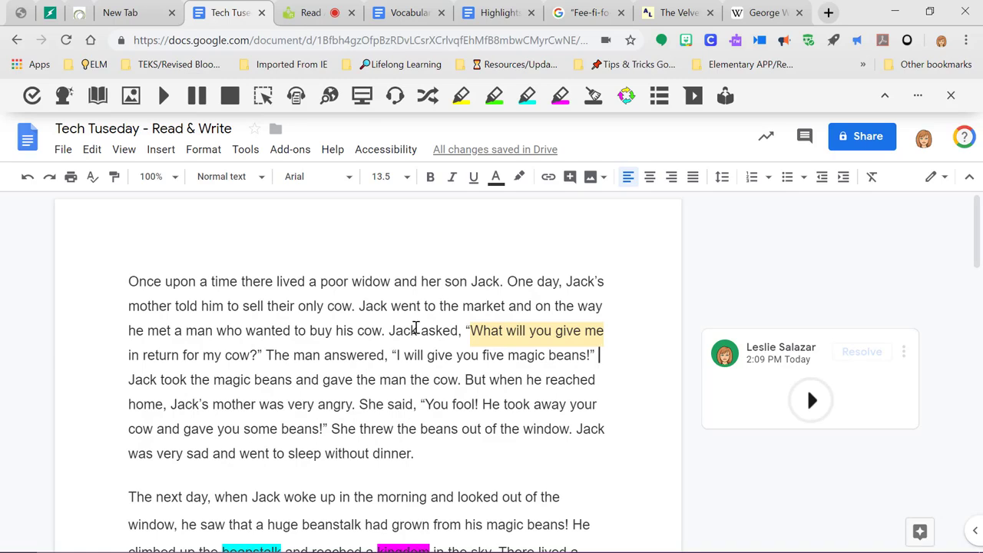
Play and stop the read-aloud of The Velveteen Rabbit web page's opening lines, and shift the floating toolbar slightly.
click(677, 13)
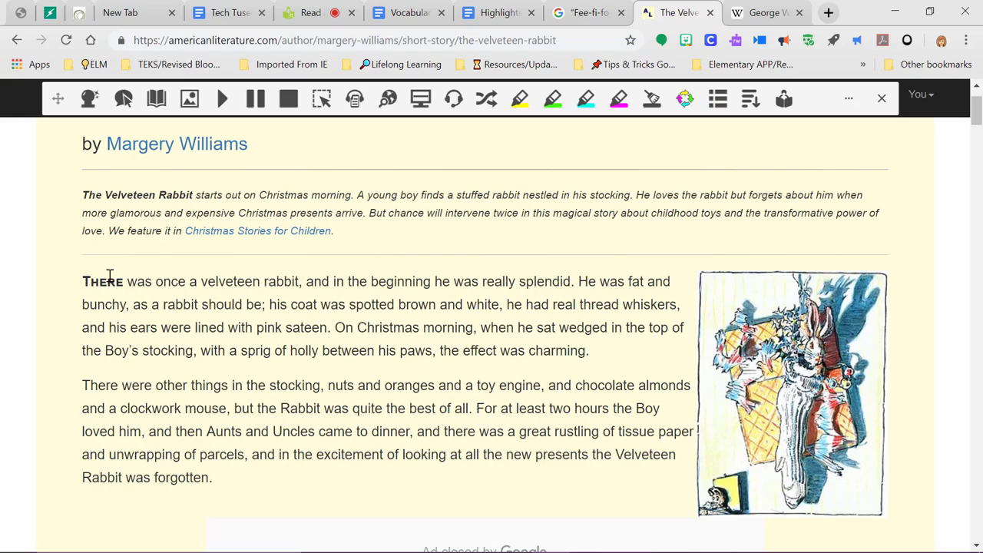
drag(84, 280, 345, 310)
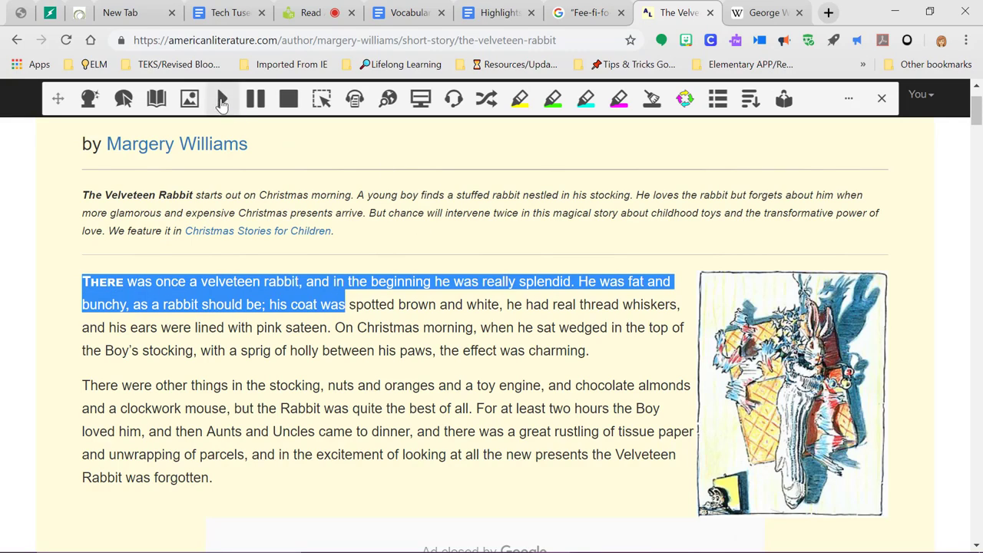
click(222, 101)
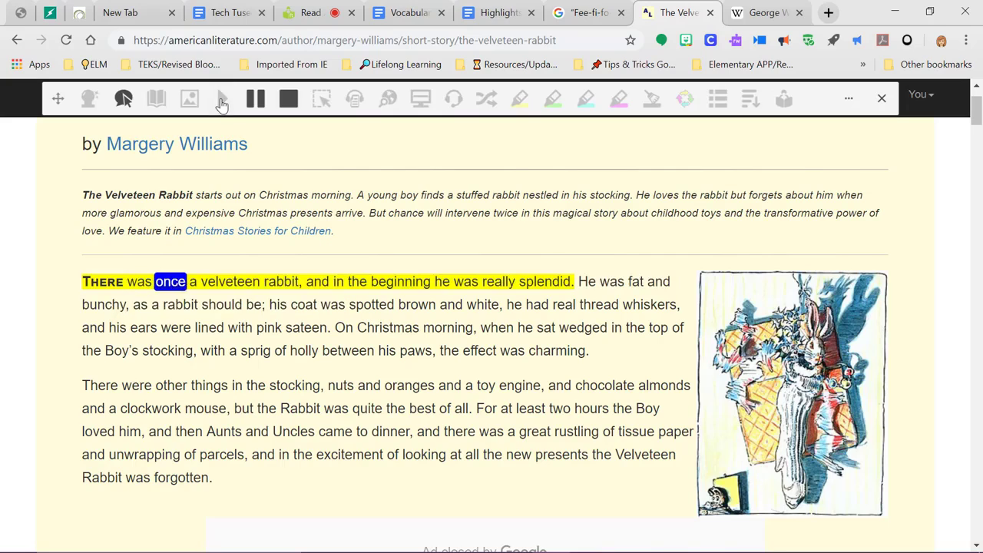
click(288, 98)
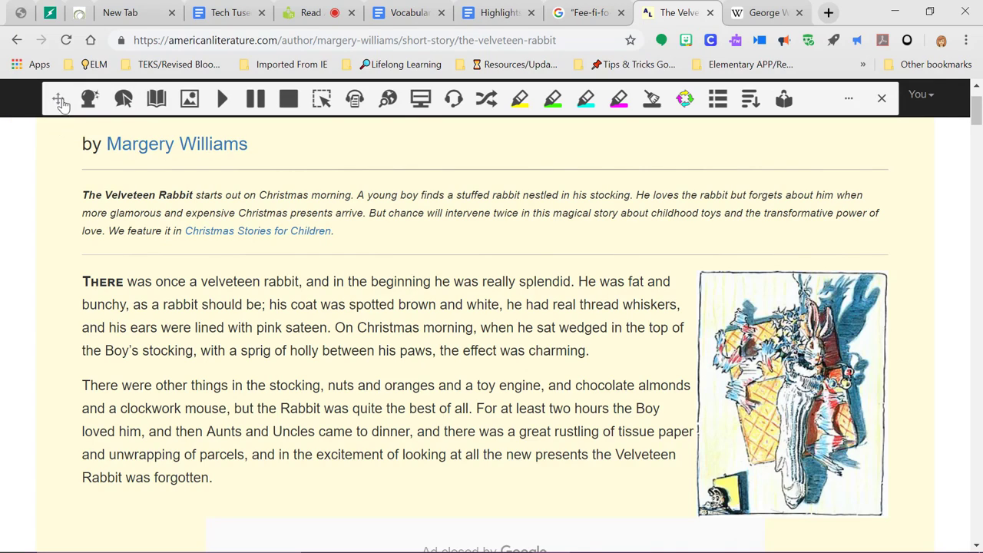
mouse_move(57, 101)
mouse_down()
mouse_move(48, 158)
mouse_move(53, 95)
mouse_move(67, 100)
mouse_up()
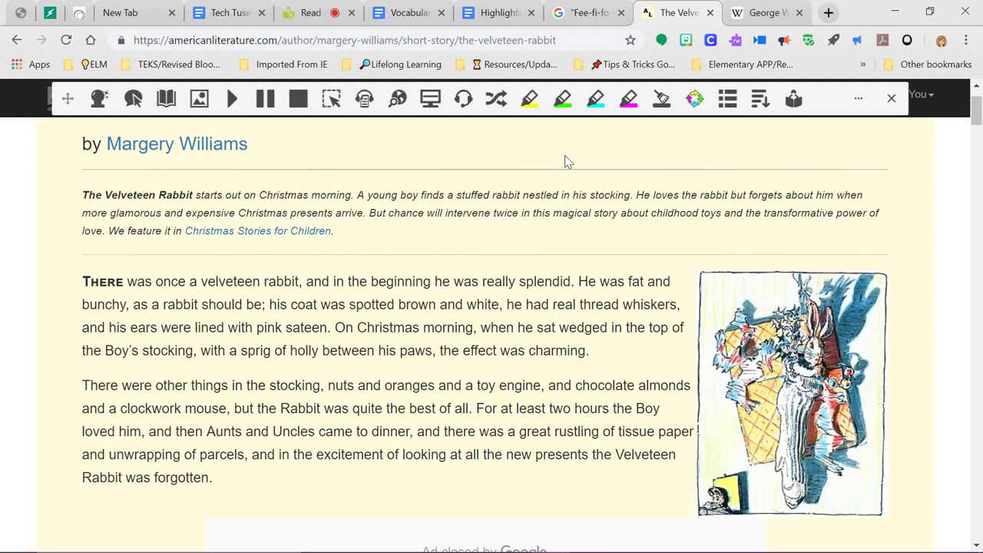
Revisit the vocabulary list document and the reading practice page.
click(412, 14)
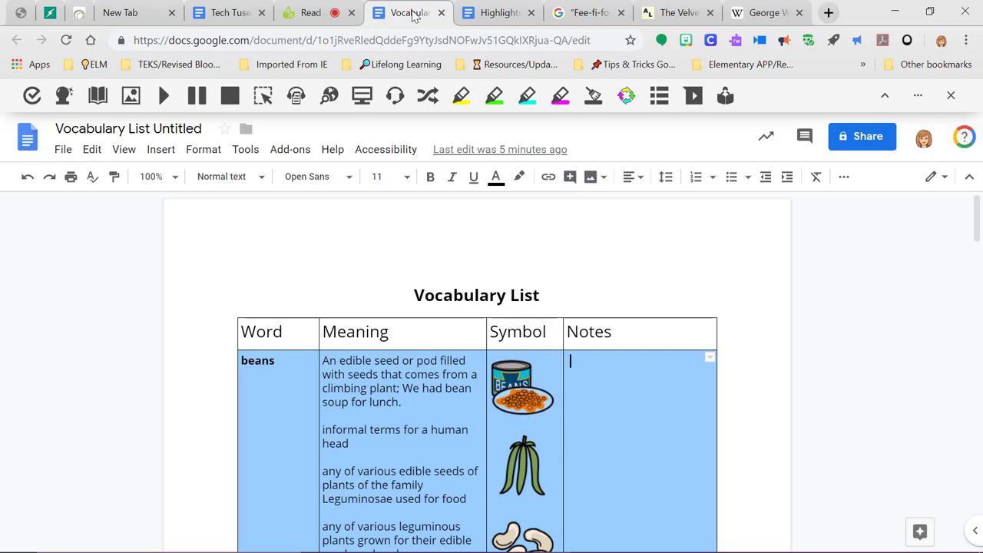
click(307, 16)
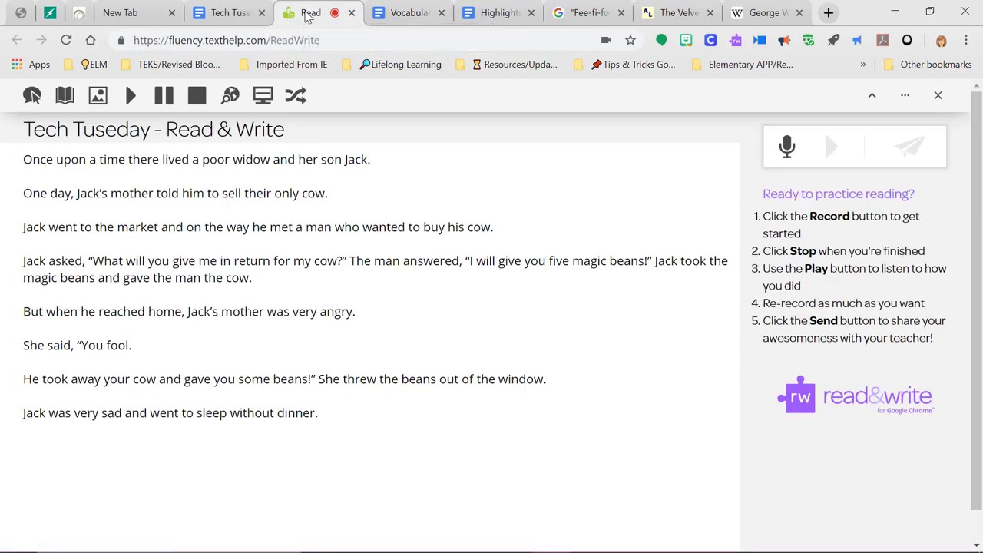